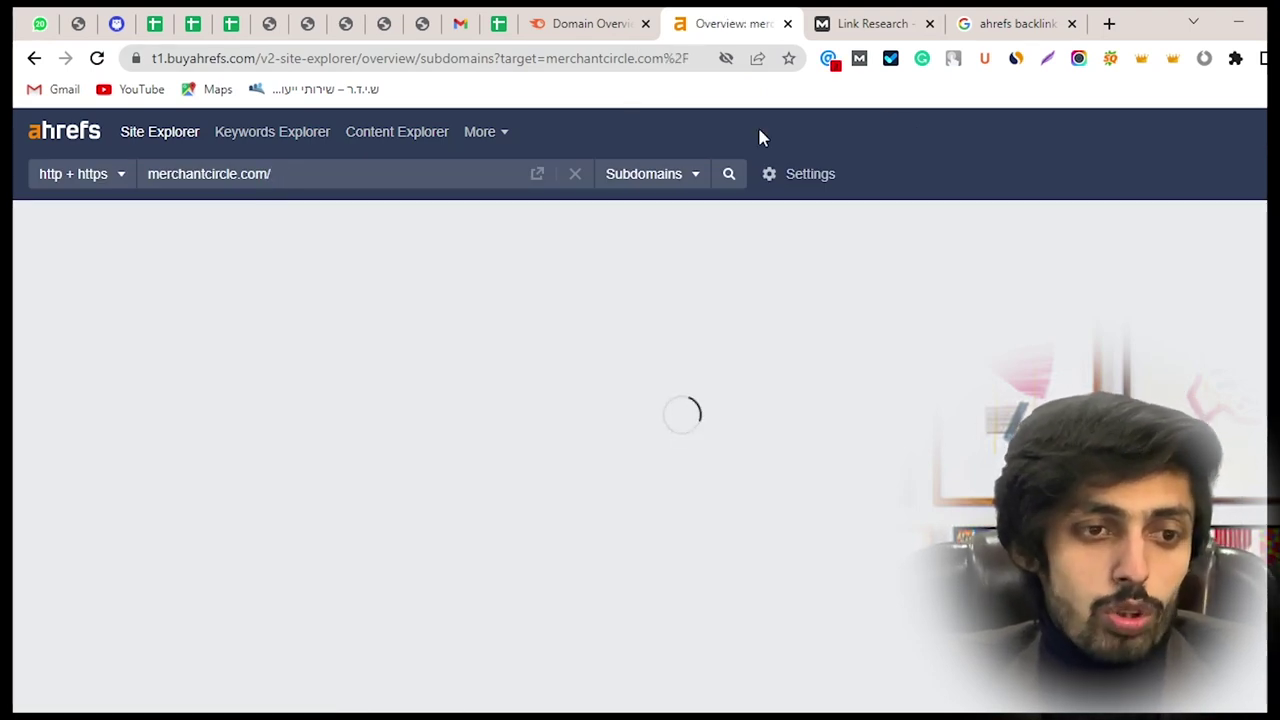
Switch to Moz Link Explorer and analyze the root domain merchantcircle.com.
click(862, 23)
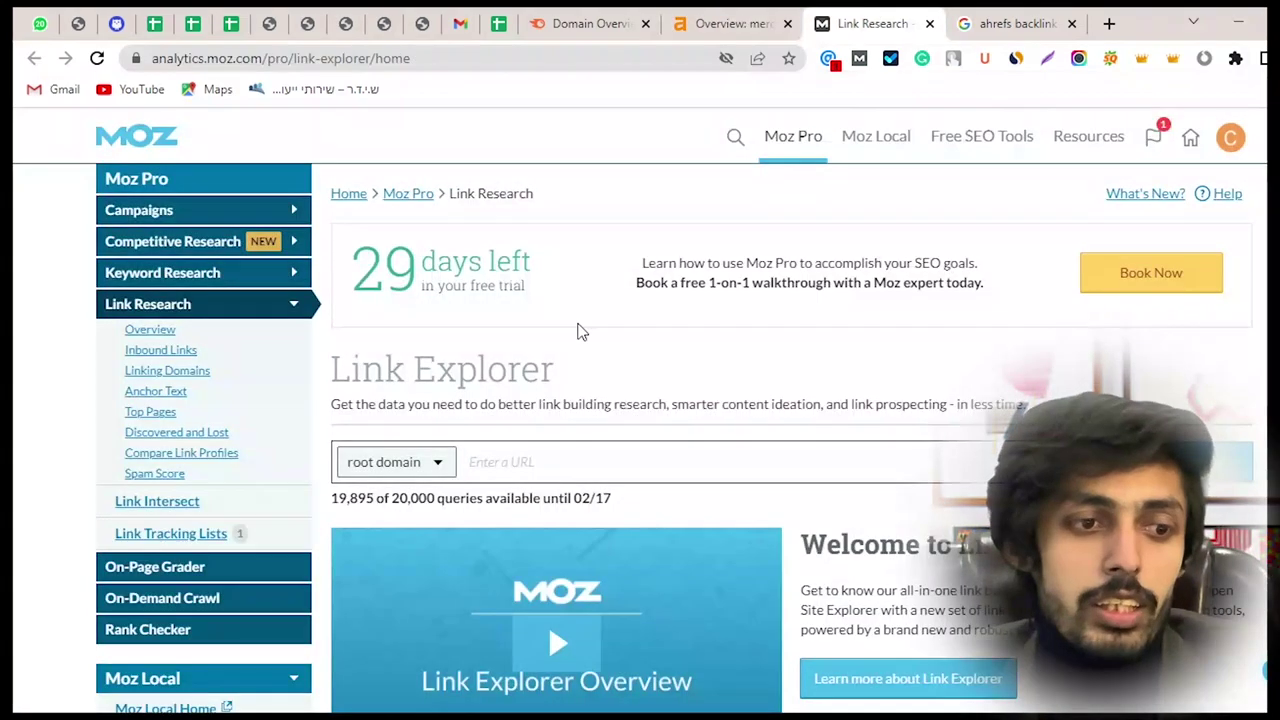
click(512, 462)
text(merchantcircle.com)
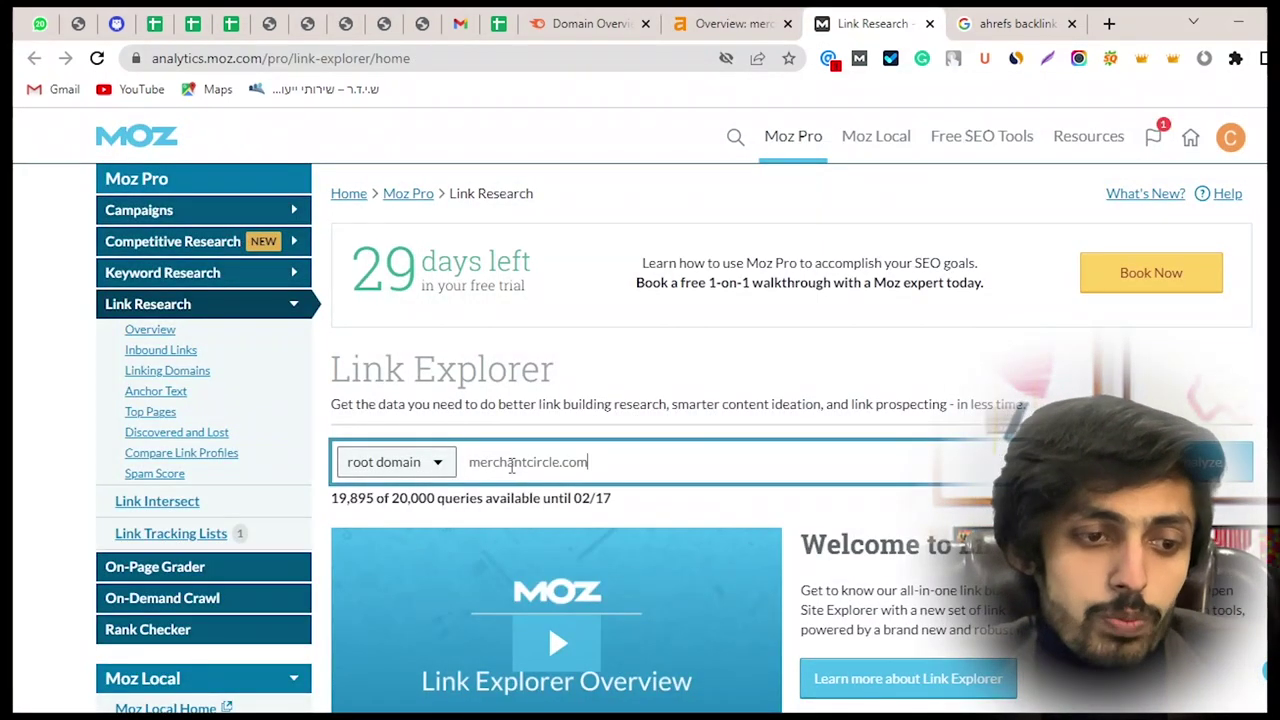
key(Return)
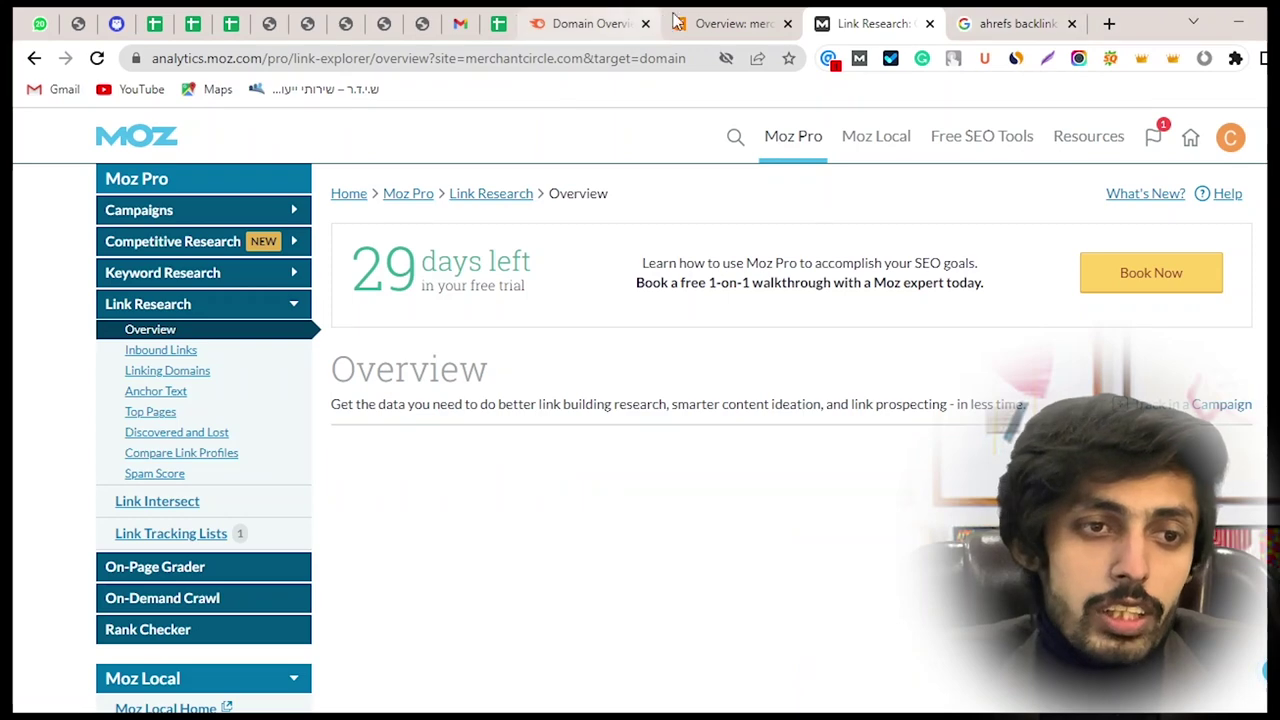
Switch to Semrush and run a Domain Overview search for merchantcircle.com.
click(590, 23)
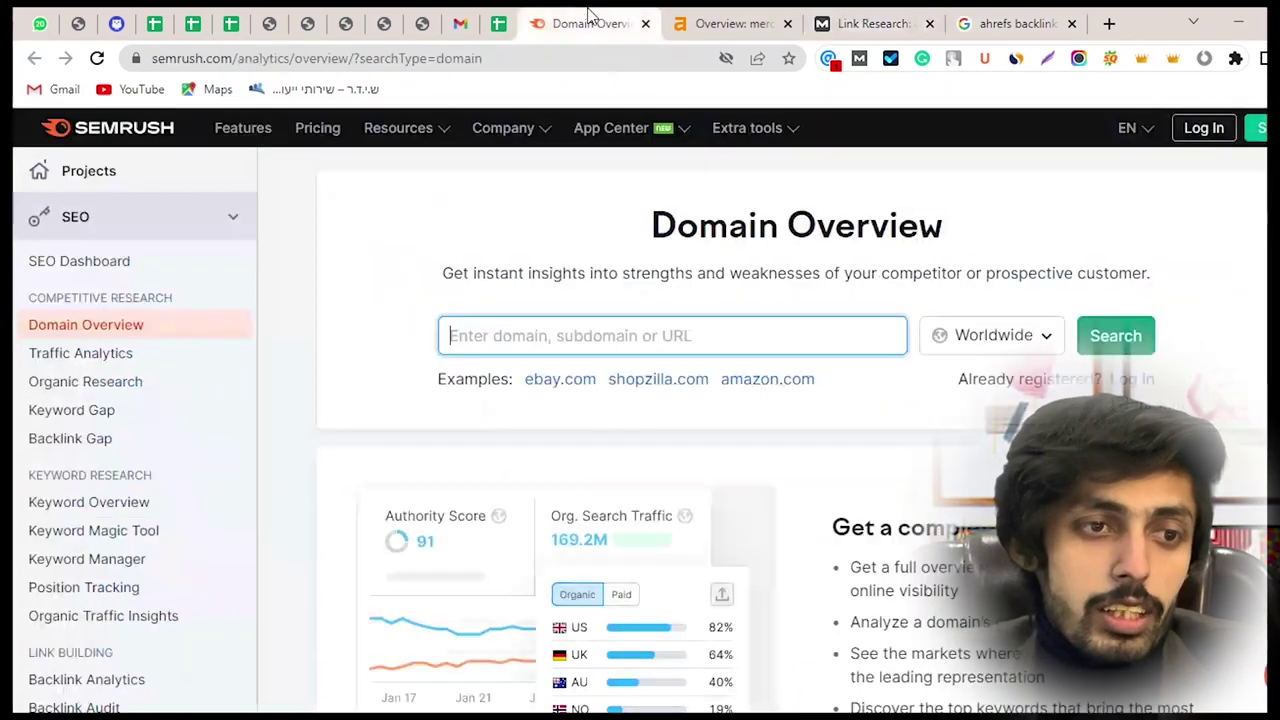
click(600, 330)
text(merchantcircle.com)
key(Return)
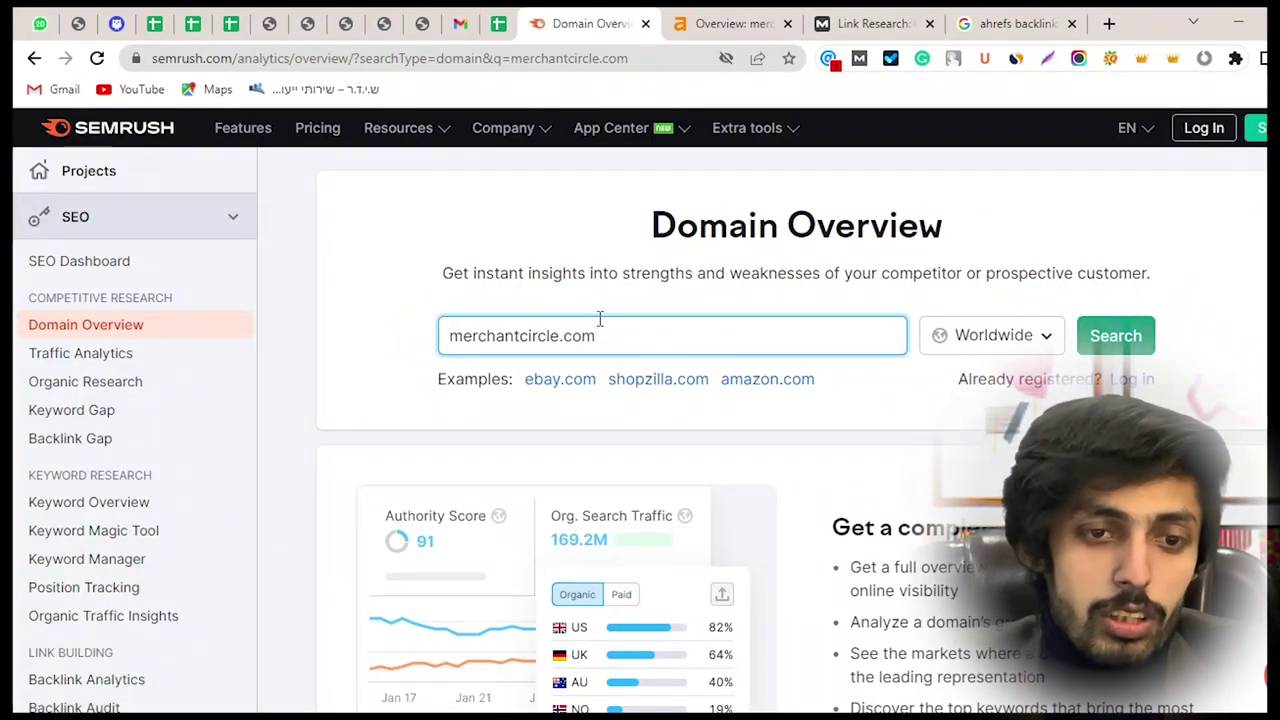
Look up the domain rating of merchantcircle.com in Ahrefs and enter 85 as its DR in the Vendor Sheet.
click(737, 14)
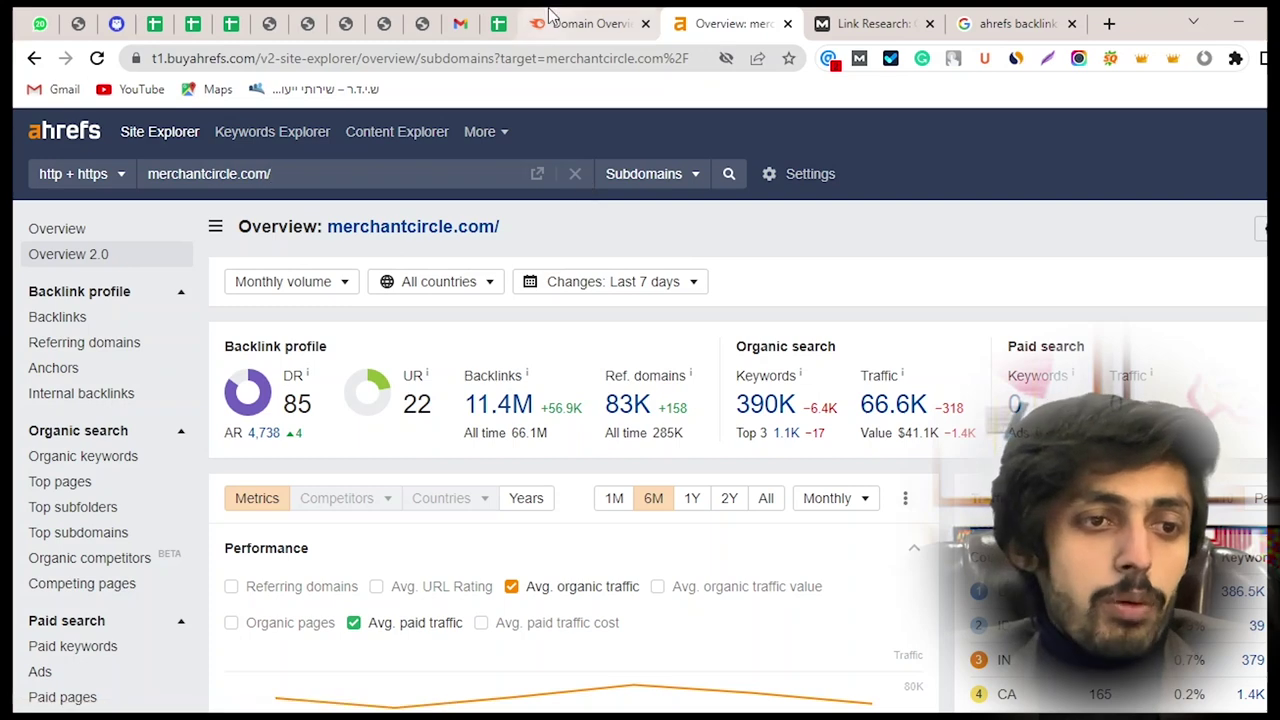
click(499, 18)
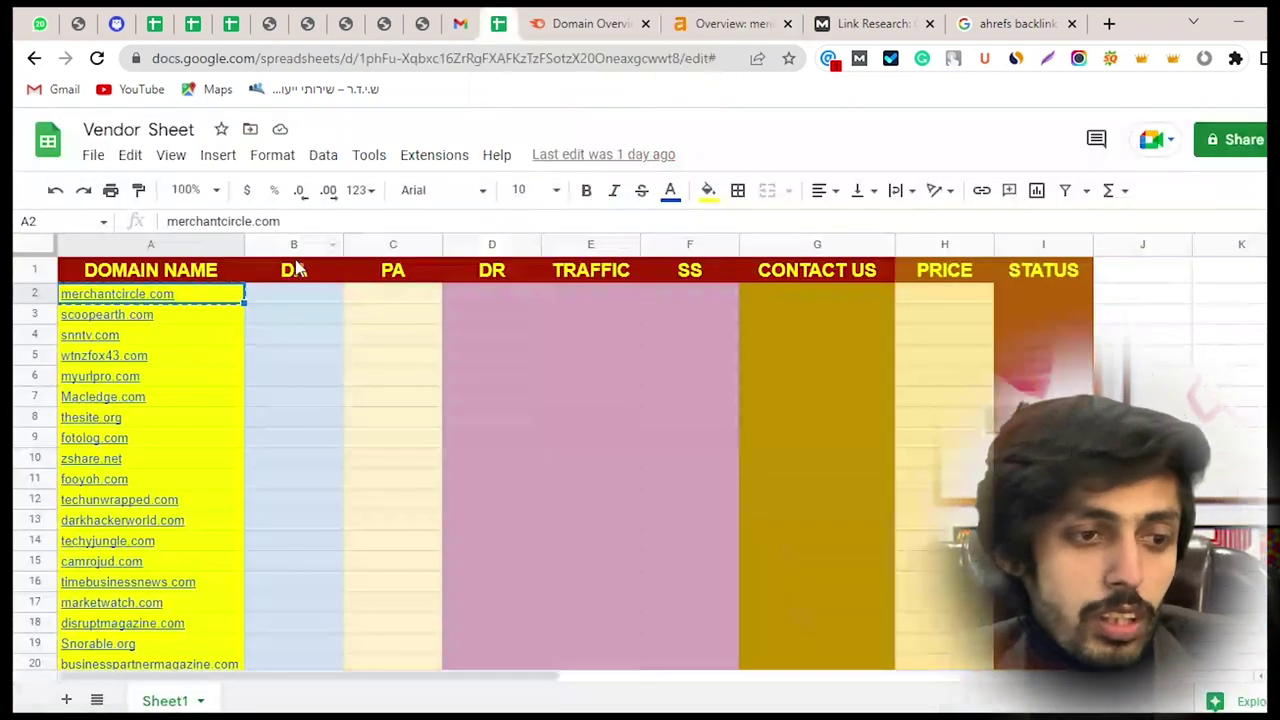
click(490, 297)
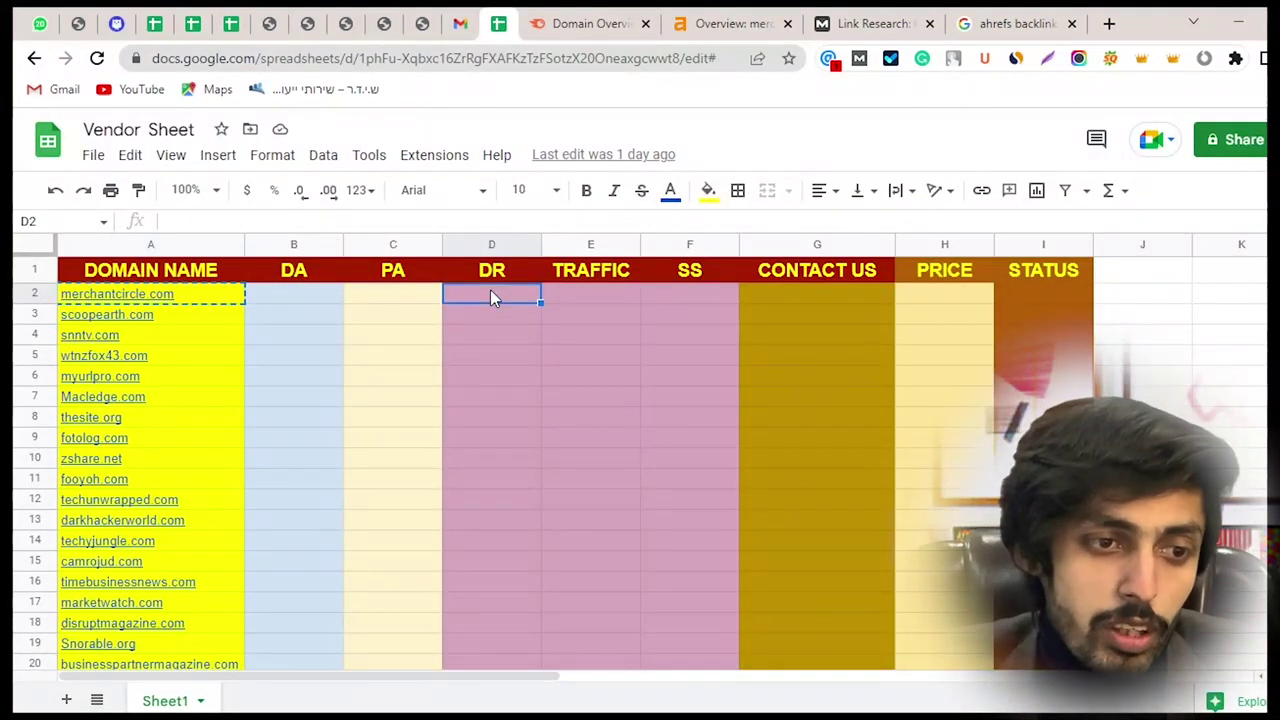
click(775, 15)
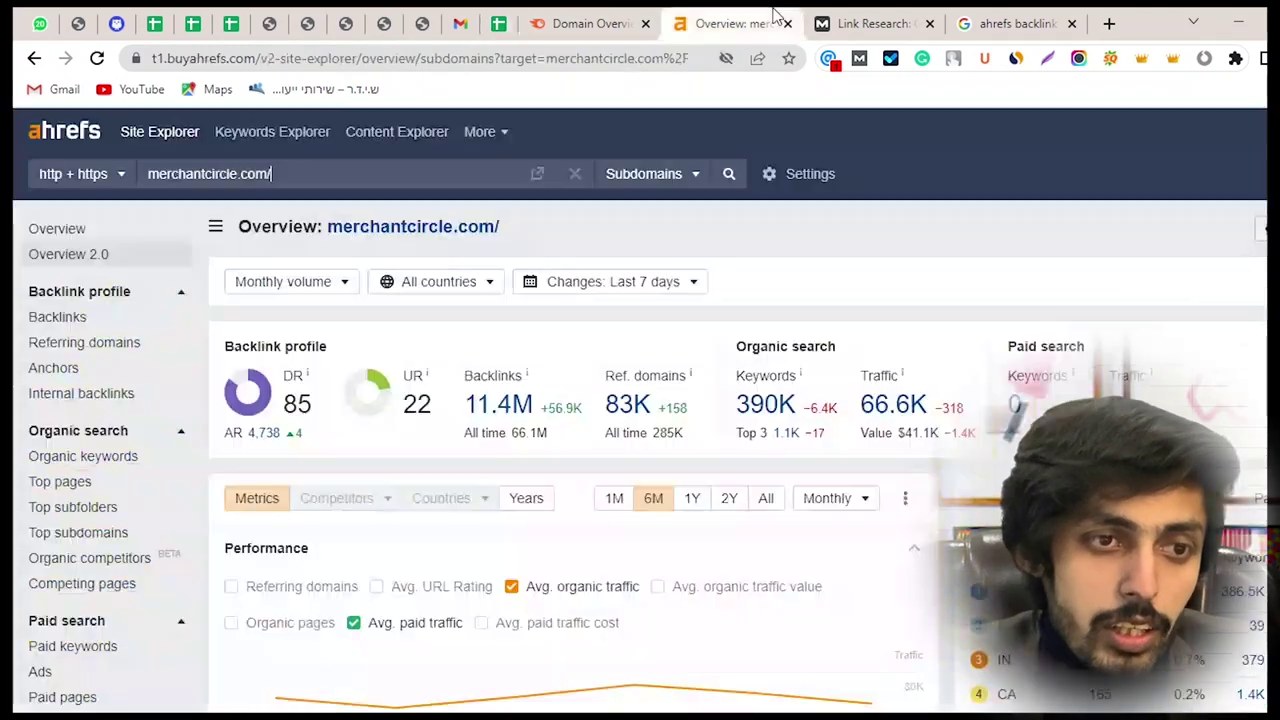
click(497, 21)
text(85)
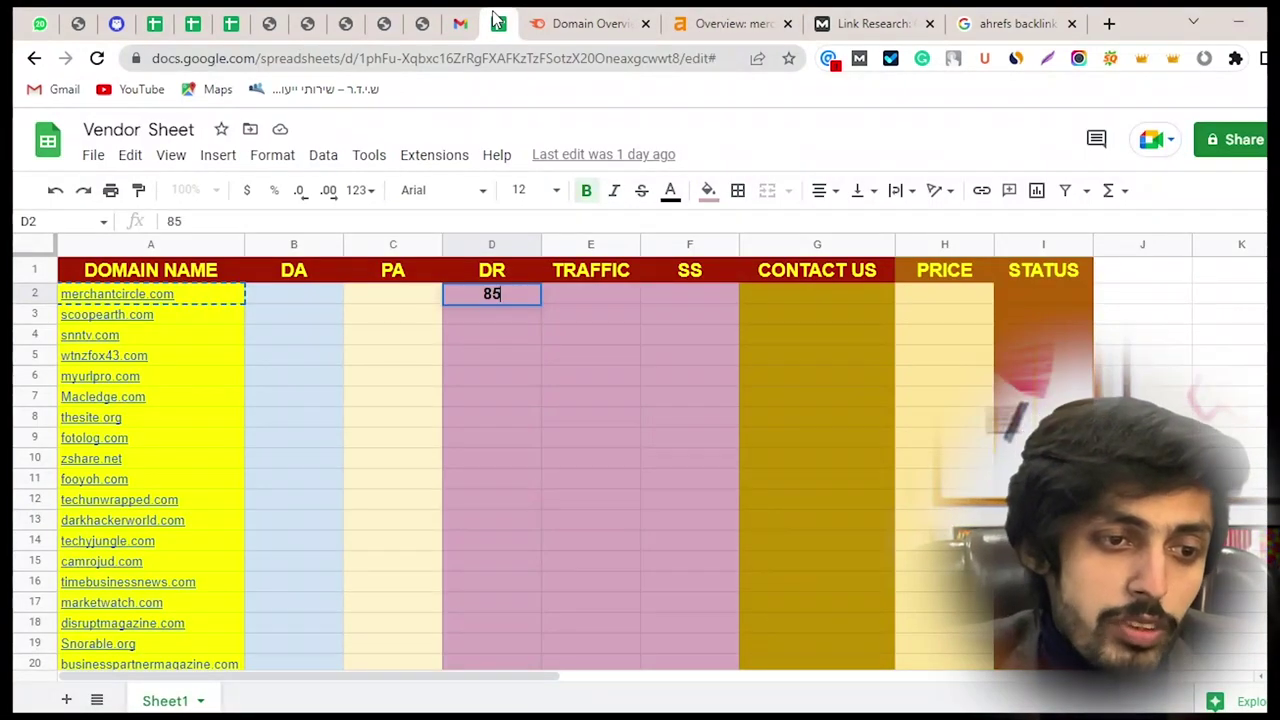
Enter 66.6K as the traffic for merchantcircle.com in the Vendor Sheet, checking the figure in Ahrefs.
click(596, 290)
text(66)
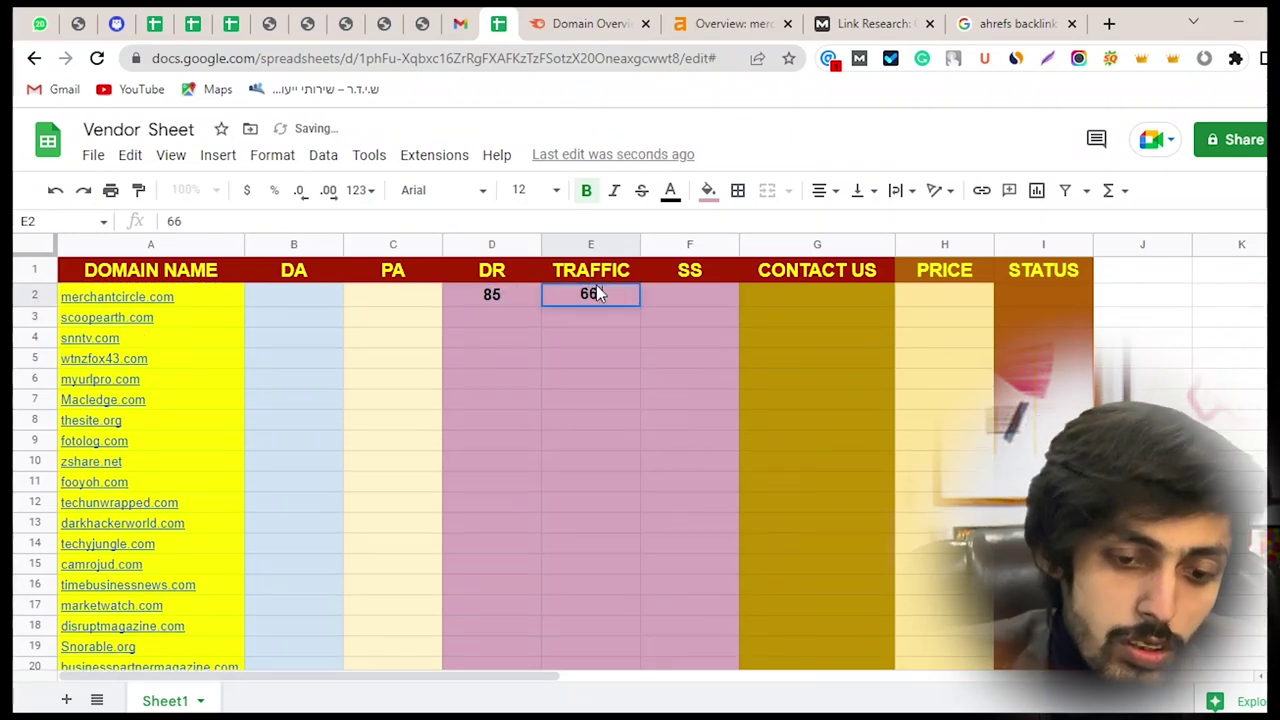
text(.)
click(733, 22)
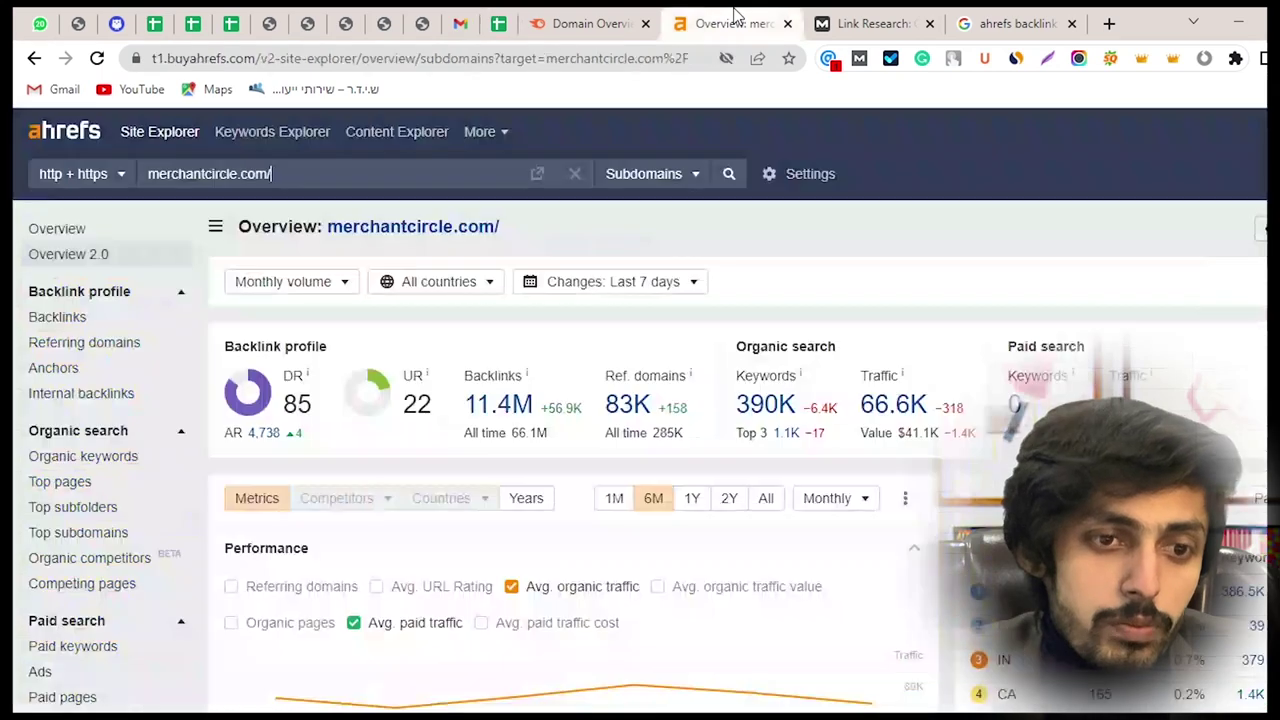
click(495, 16)
text(66.6)
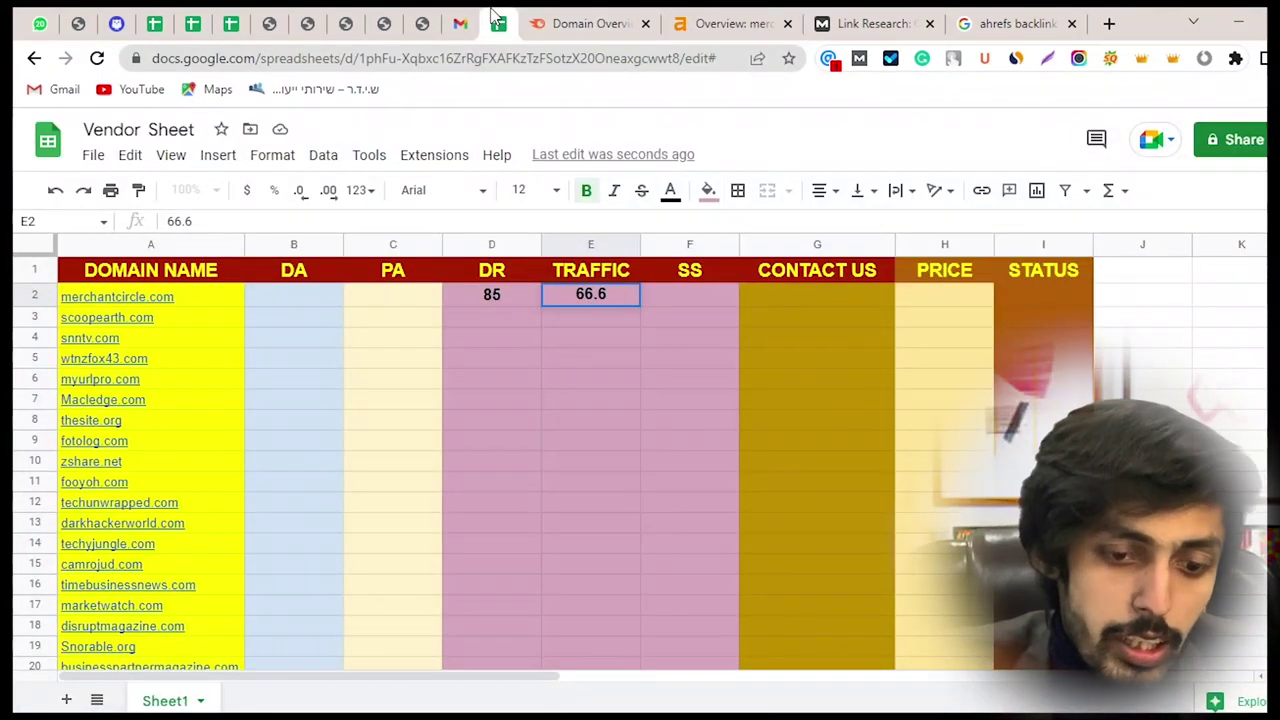
text(K)
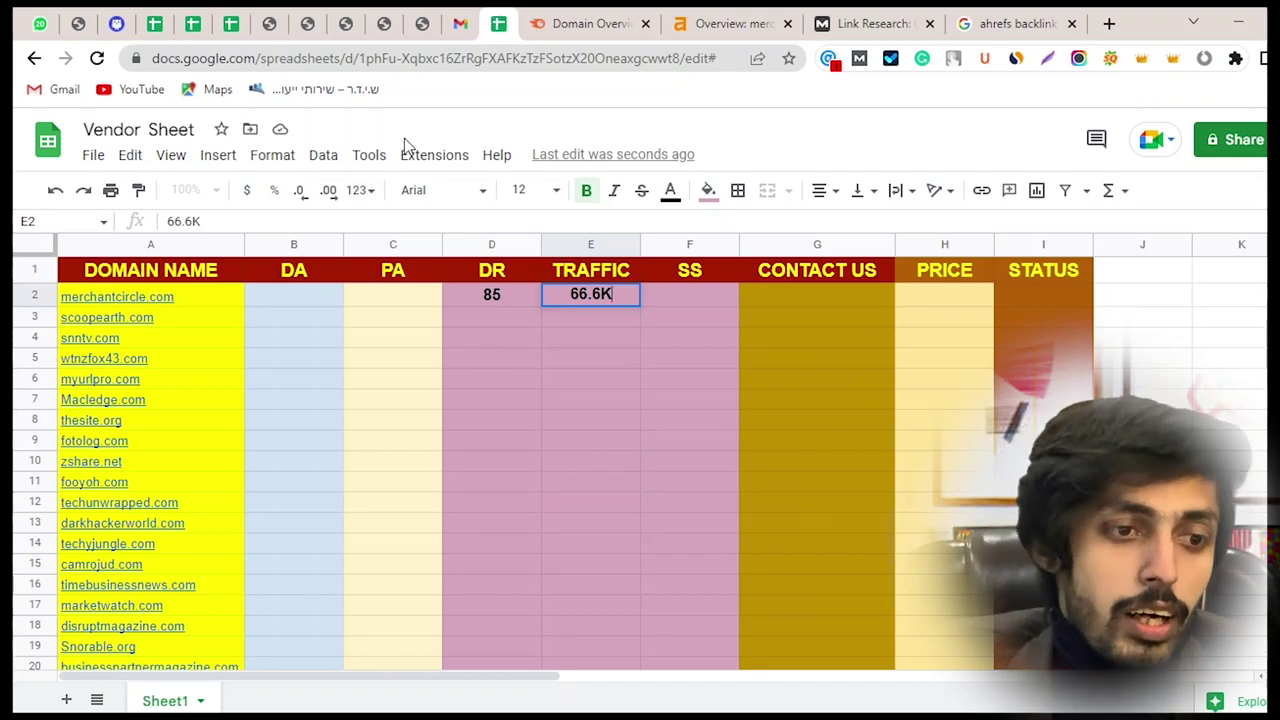
Look up the domain authority of merchantcircle.com in Moz and enter 76 as its DA in the Vendor Sheet.
click(826, 18)
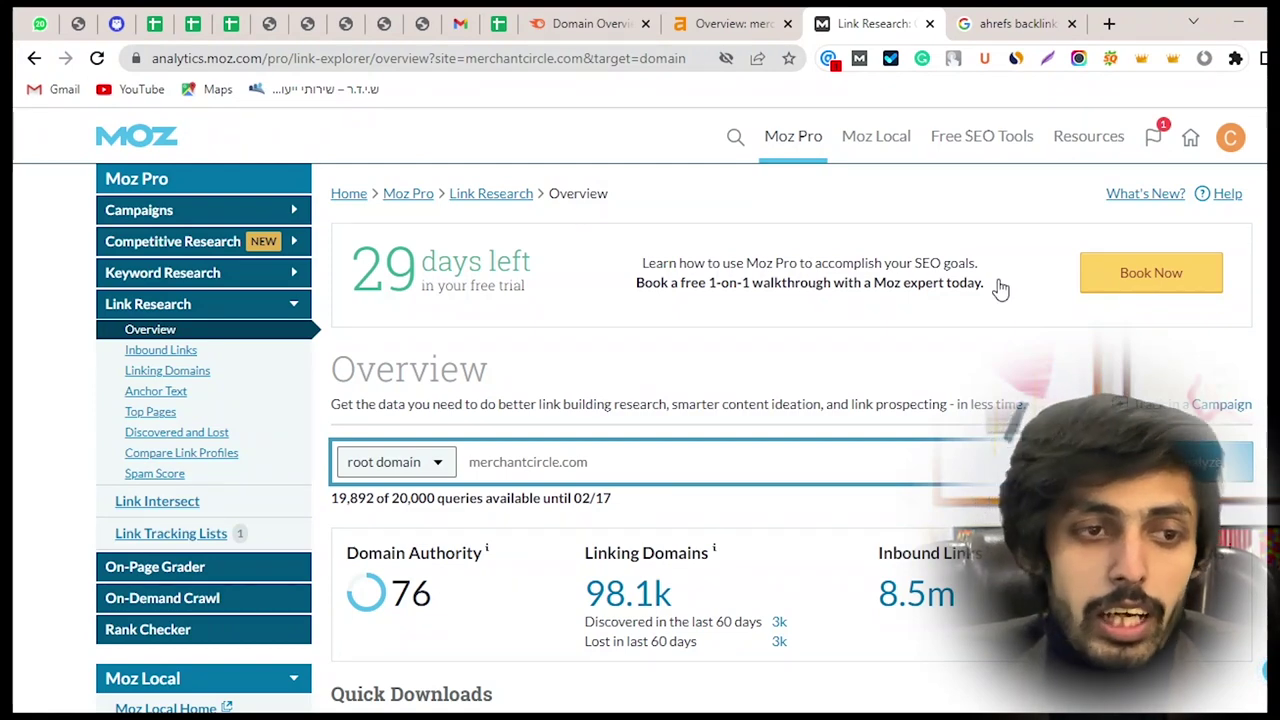
click(498, 24)
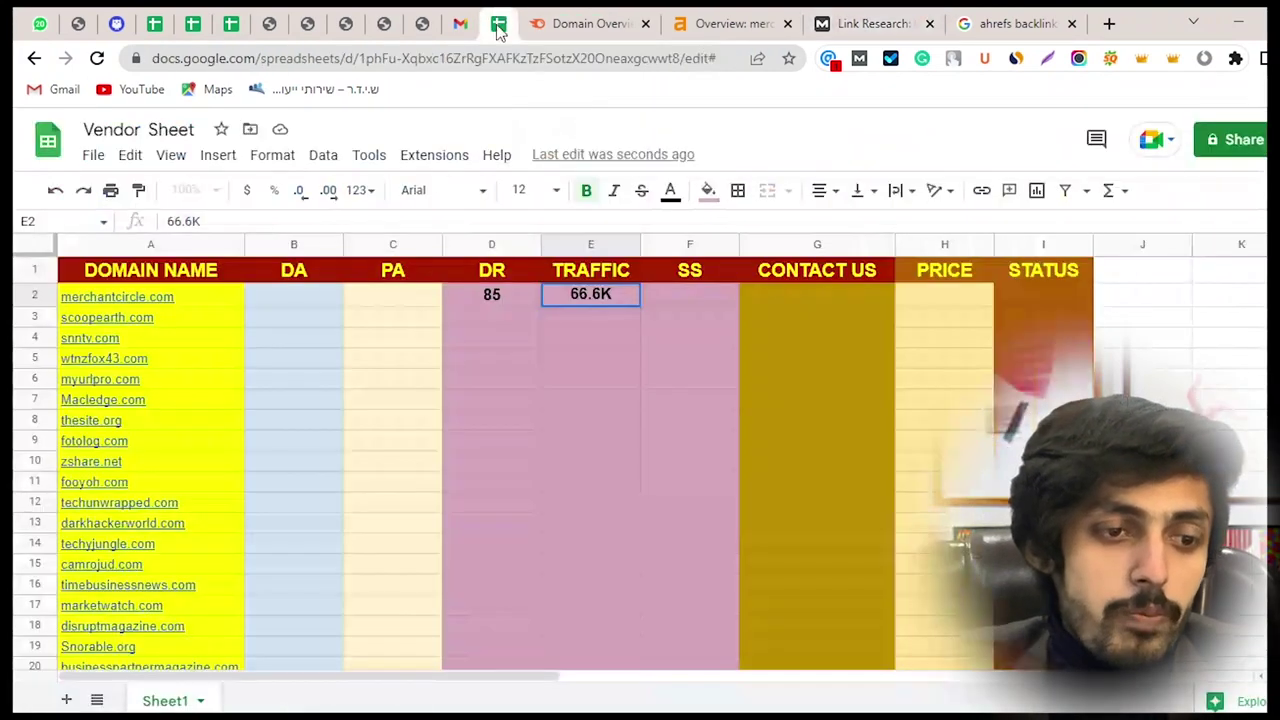
click(312, 294)
text(76)
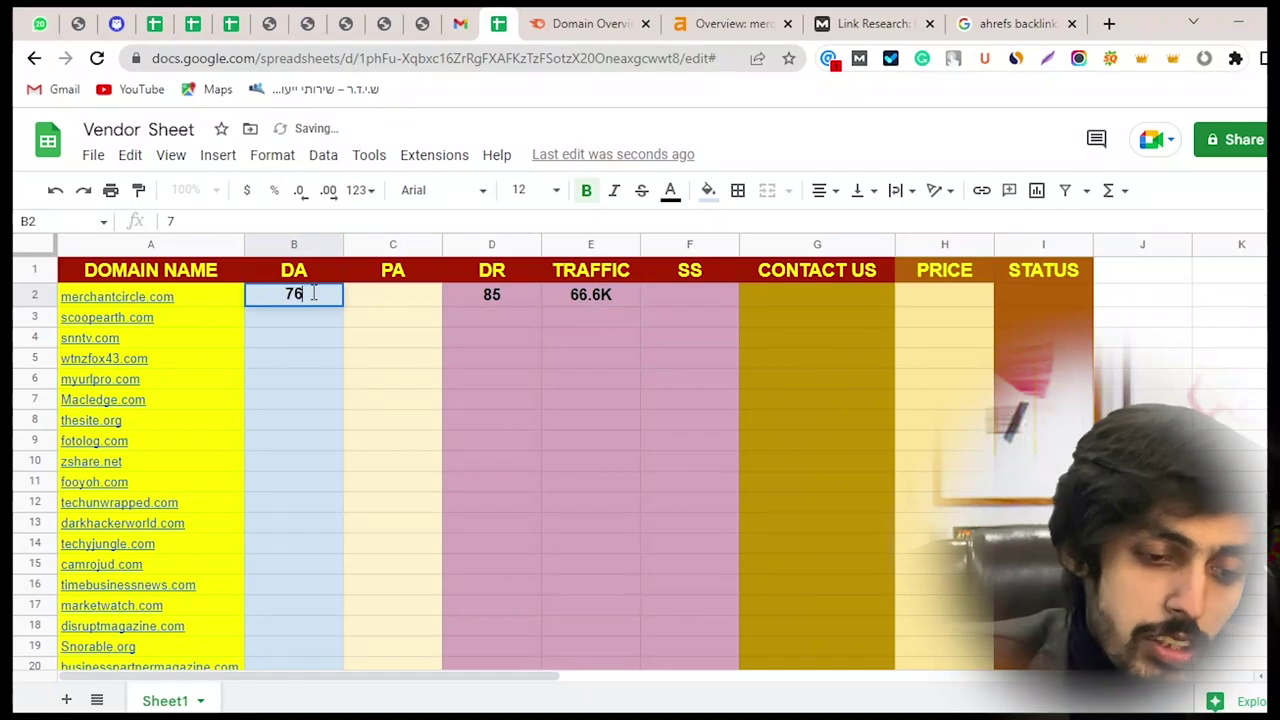
Look through the Moz, Semrush and Ahrefs overviews of merchantcircle.com for its remaining metrics.
click(848, 22)
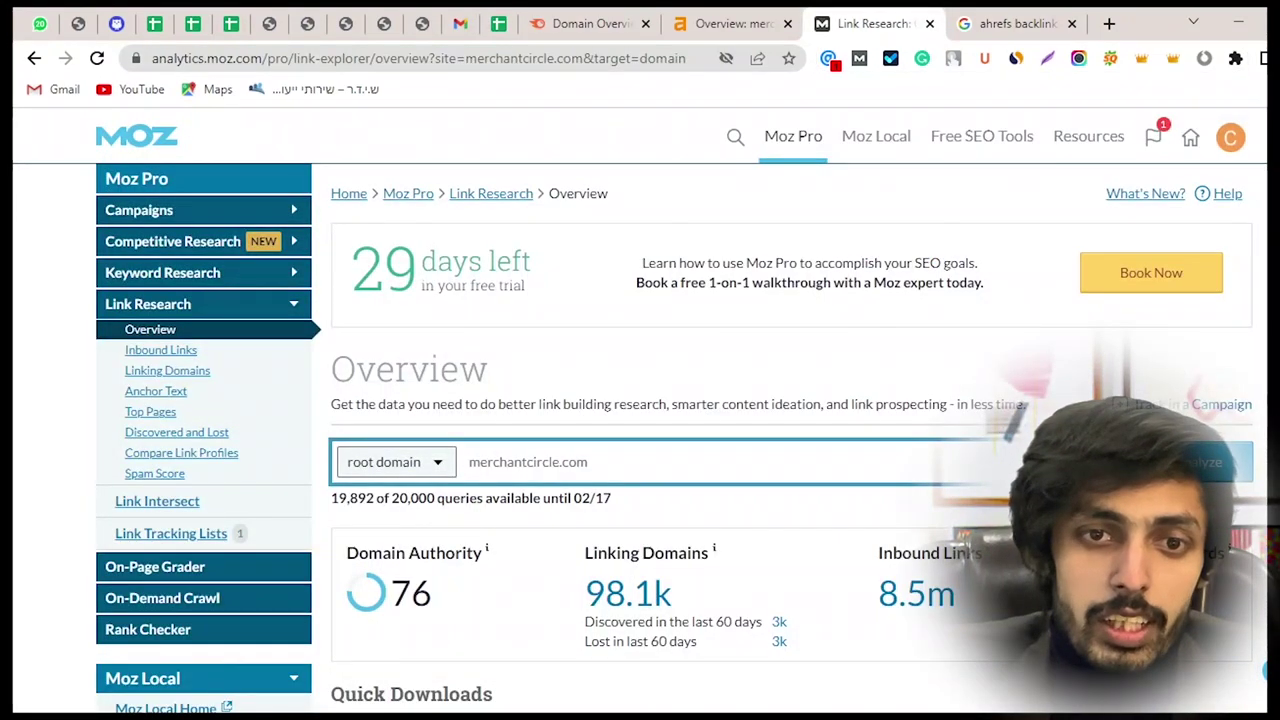
scroll(680, 410, down, 3)
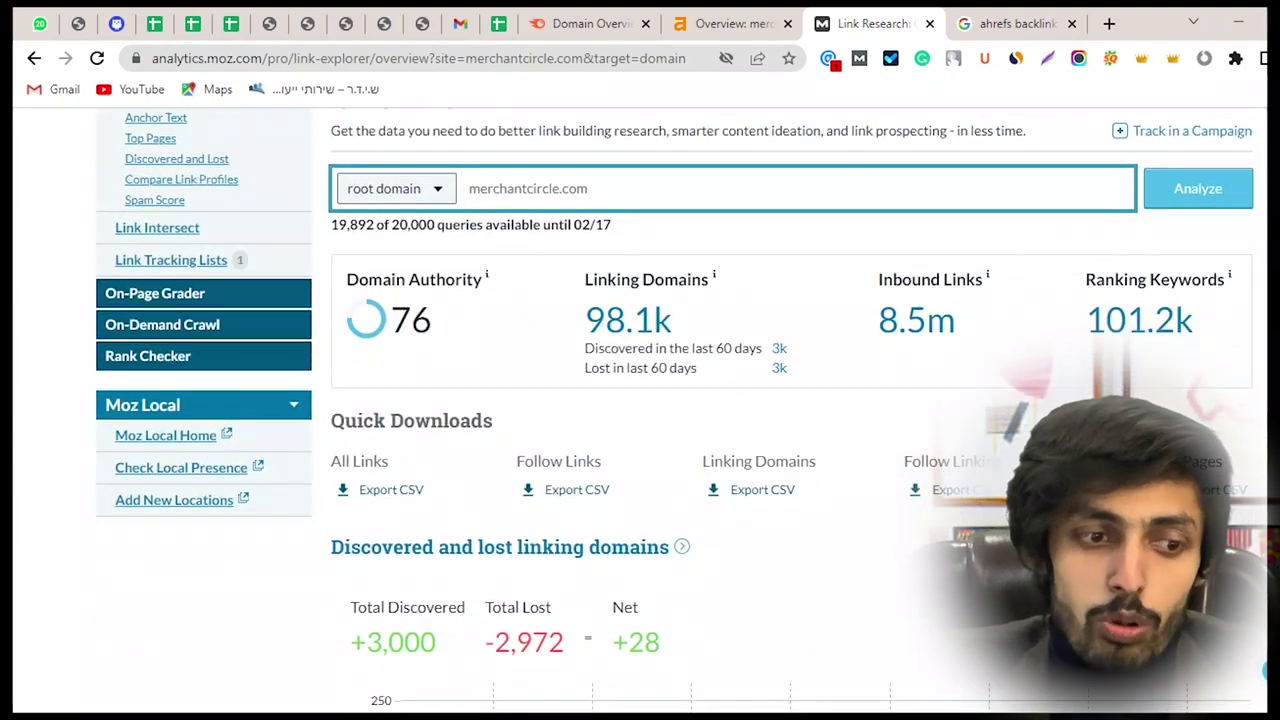
scroll(680, 410, up, 3)
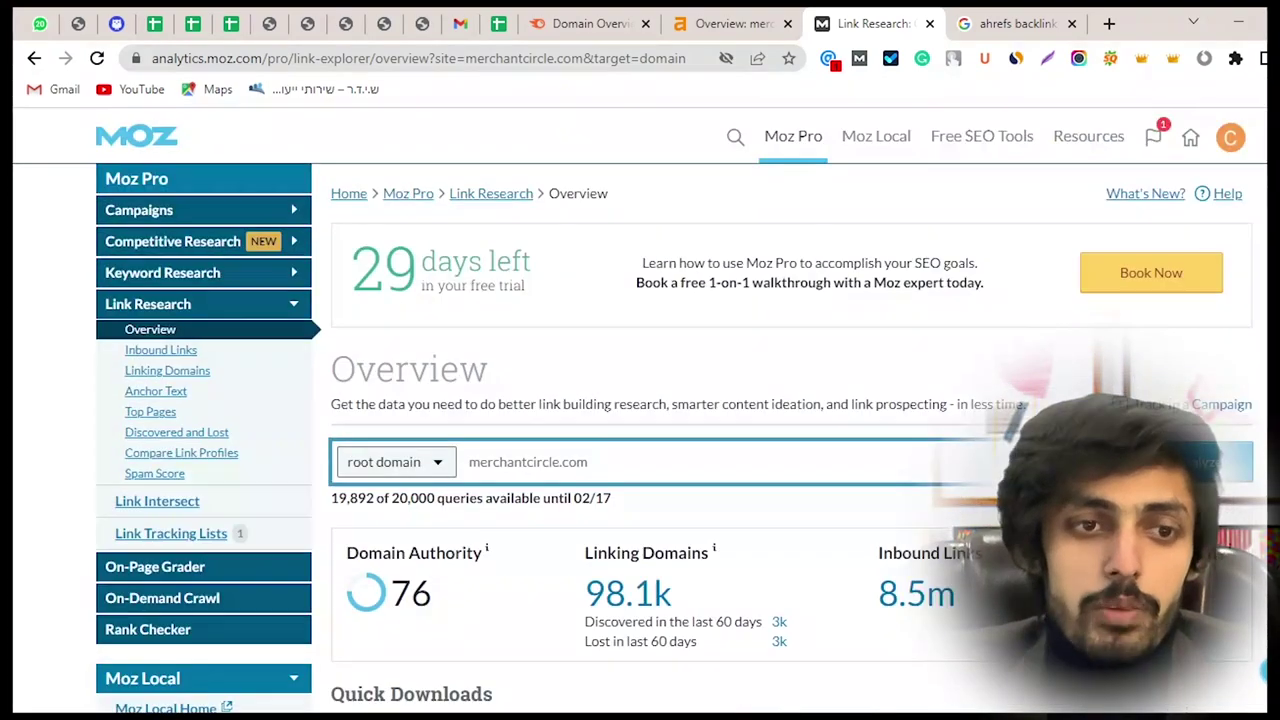
click(620, 20)
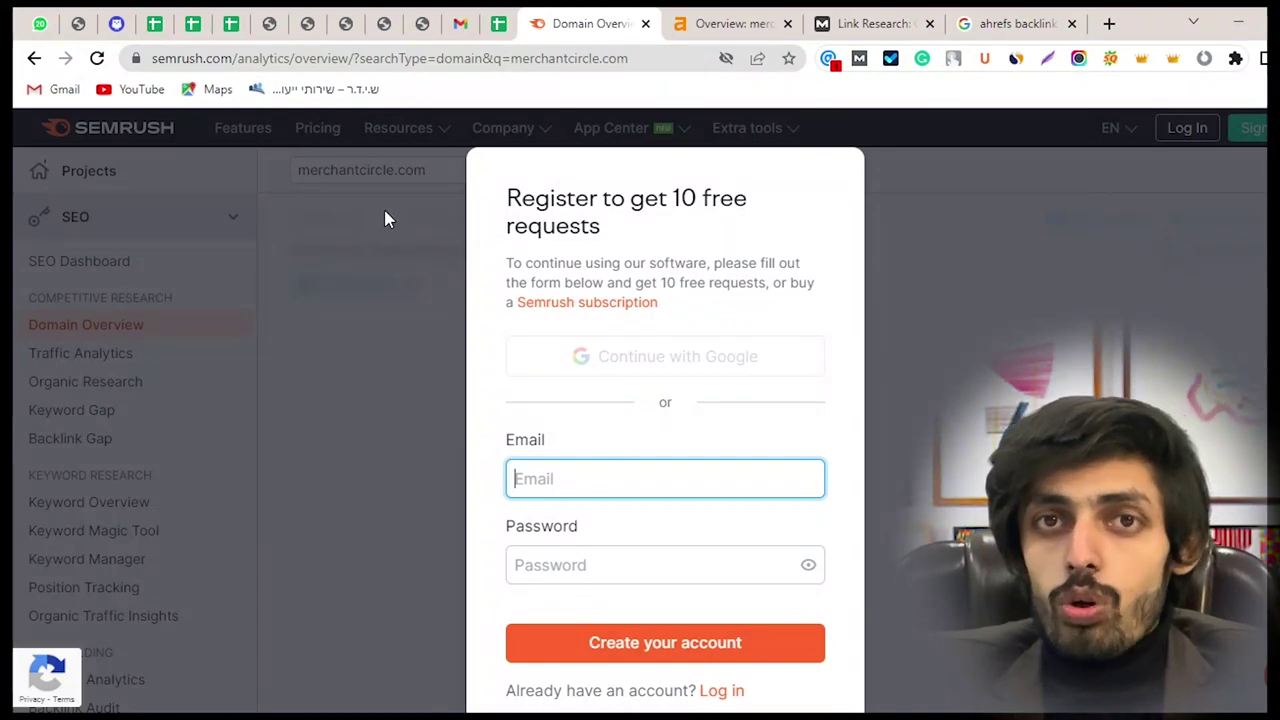
click(752, 20)
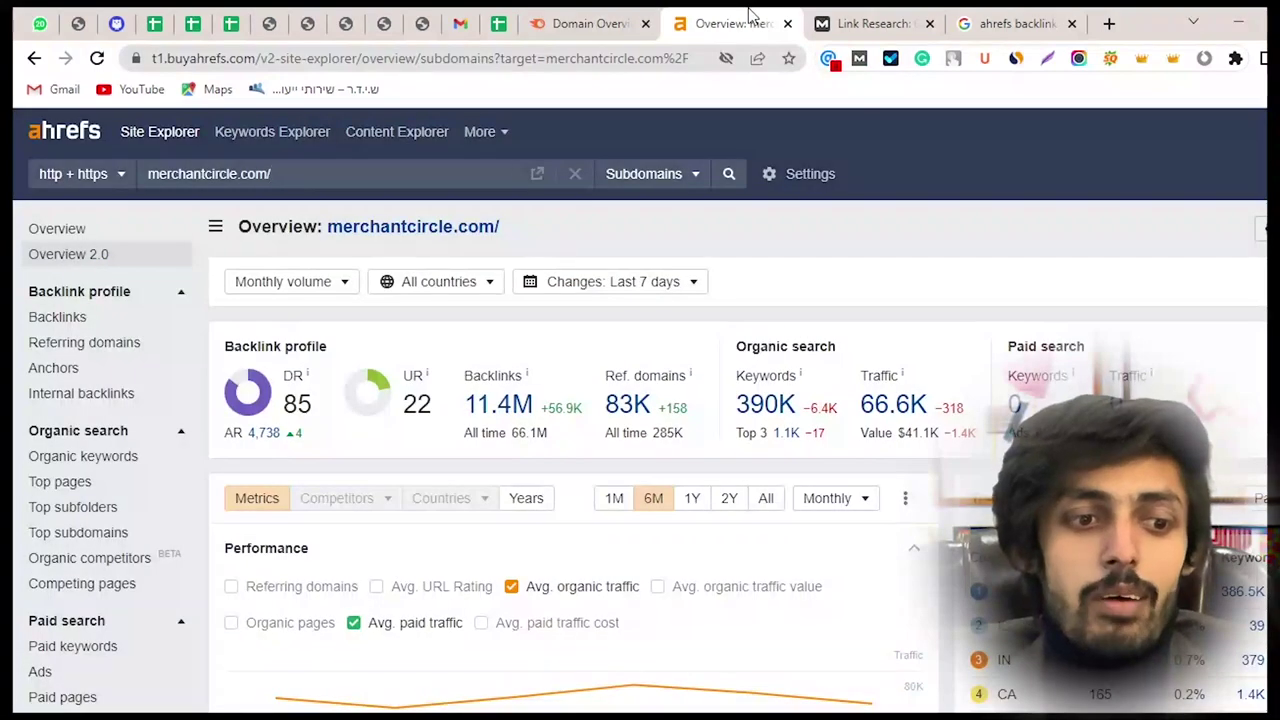
Search Google for "da pa checker" in a new browser tab and open the websiteseochecker.com DA PA Checker.
click(1109, 23)
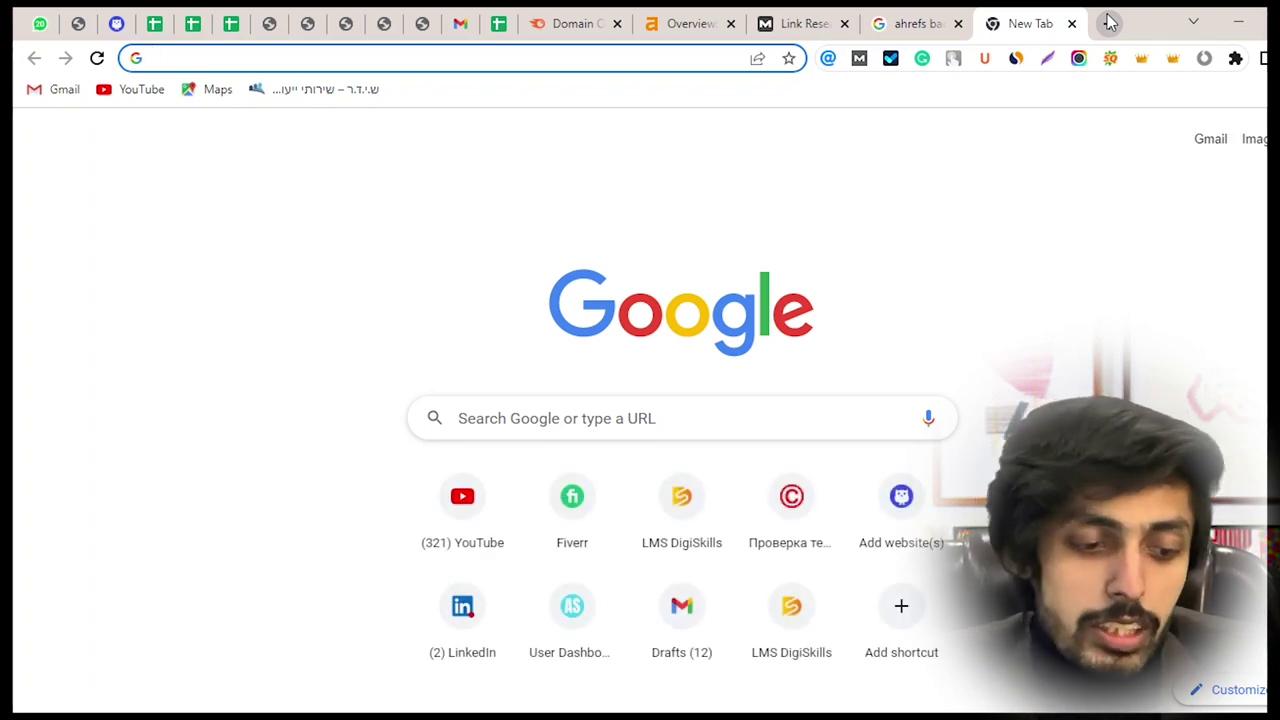
text(DA PA)
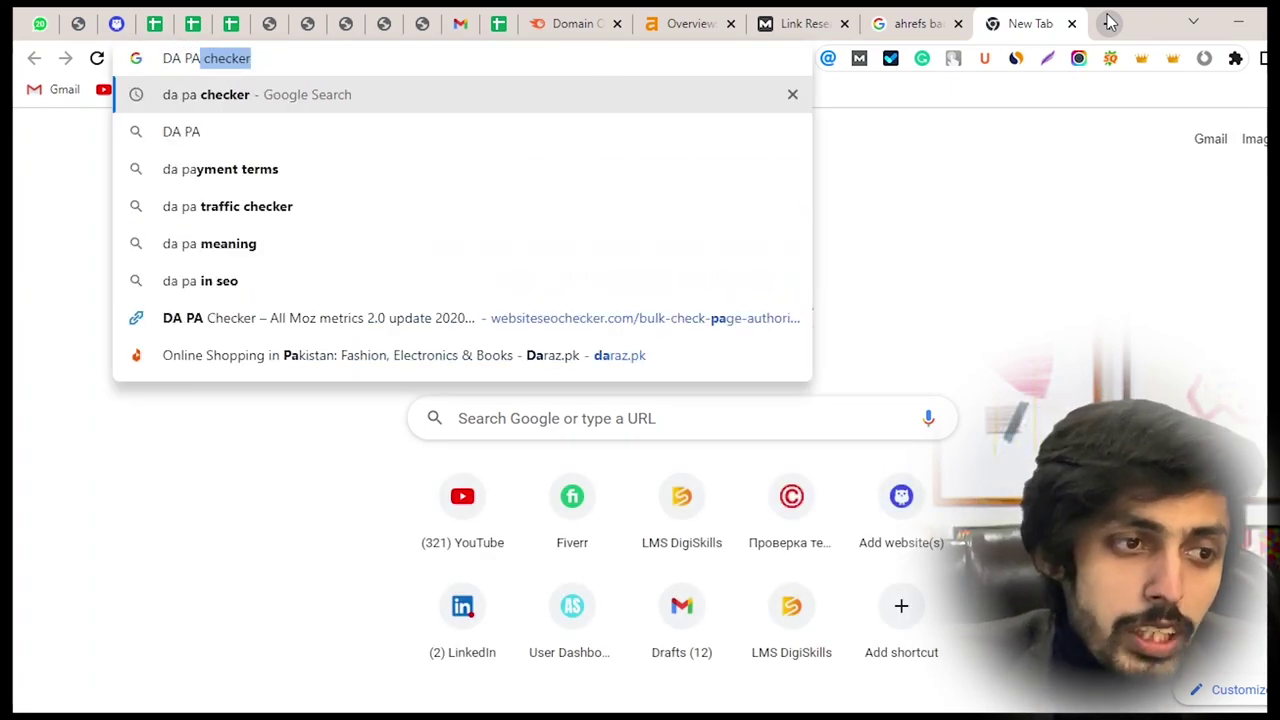
key(Return)
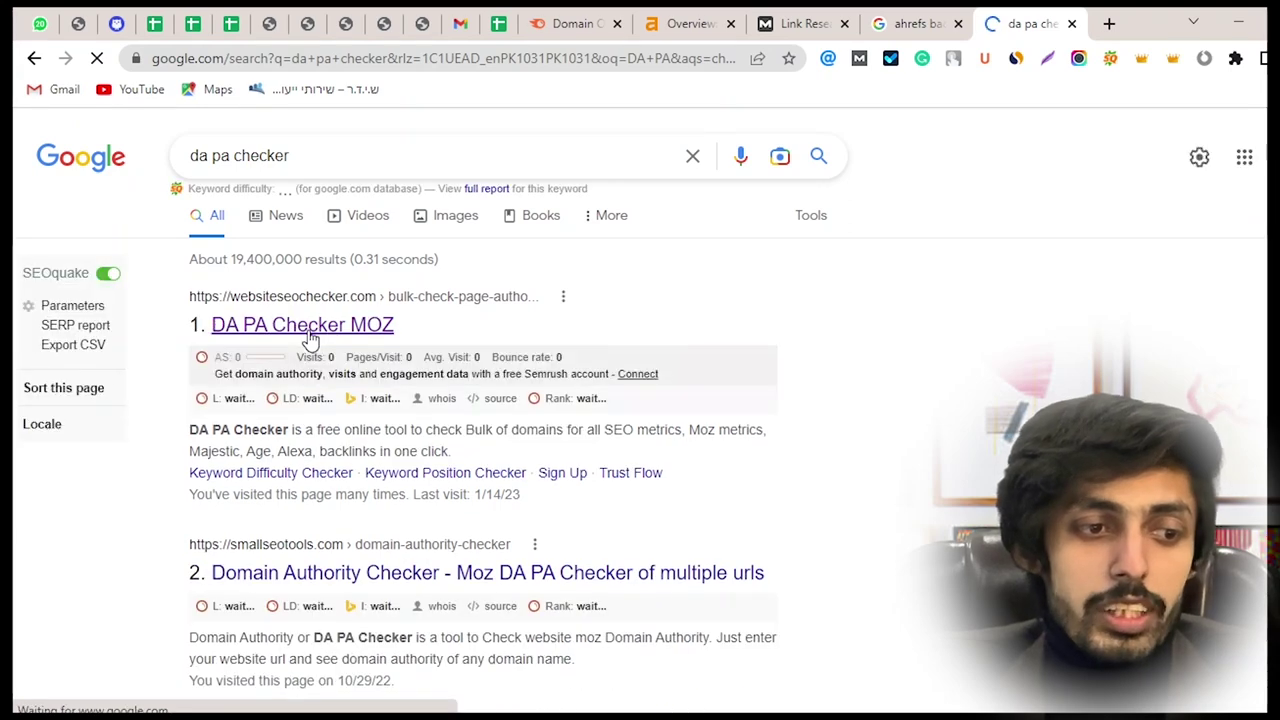
click(310, 330)
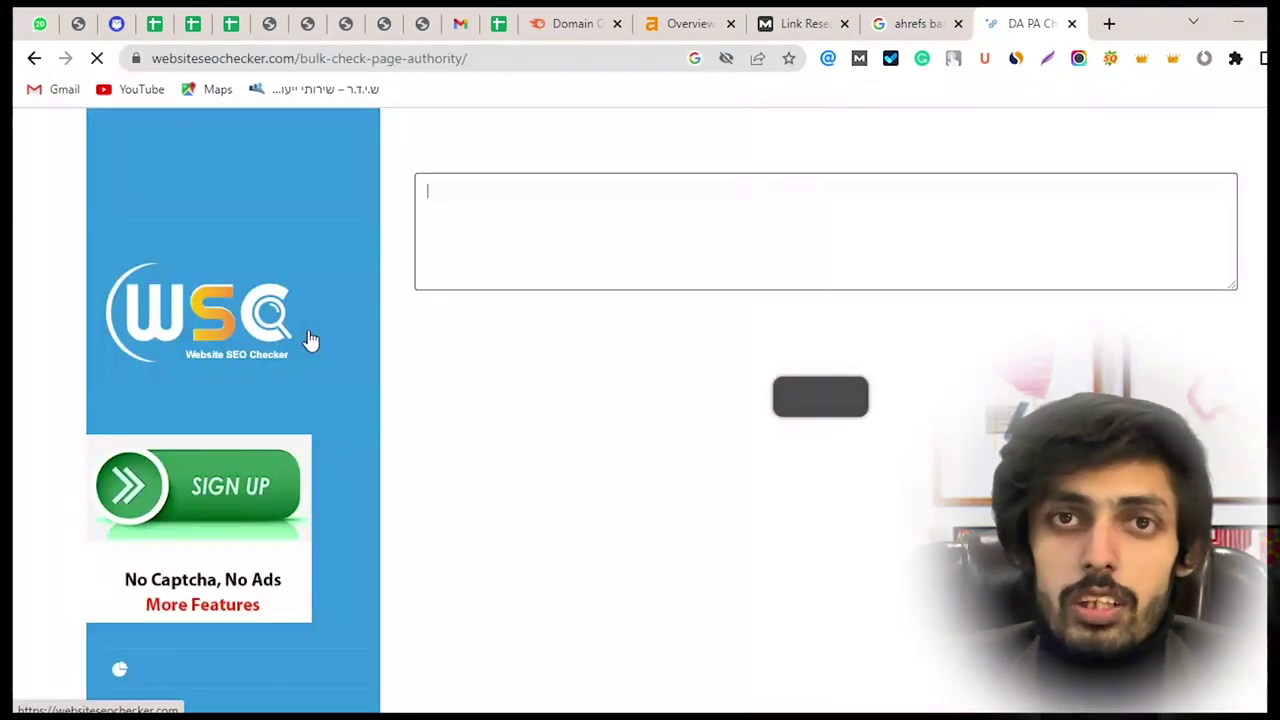
Check merchantcircle.com in the DA PA Checker, completing the "I'm not a robot" verification.
text(merchantcircle.com)
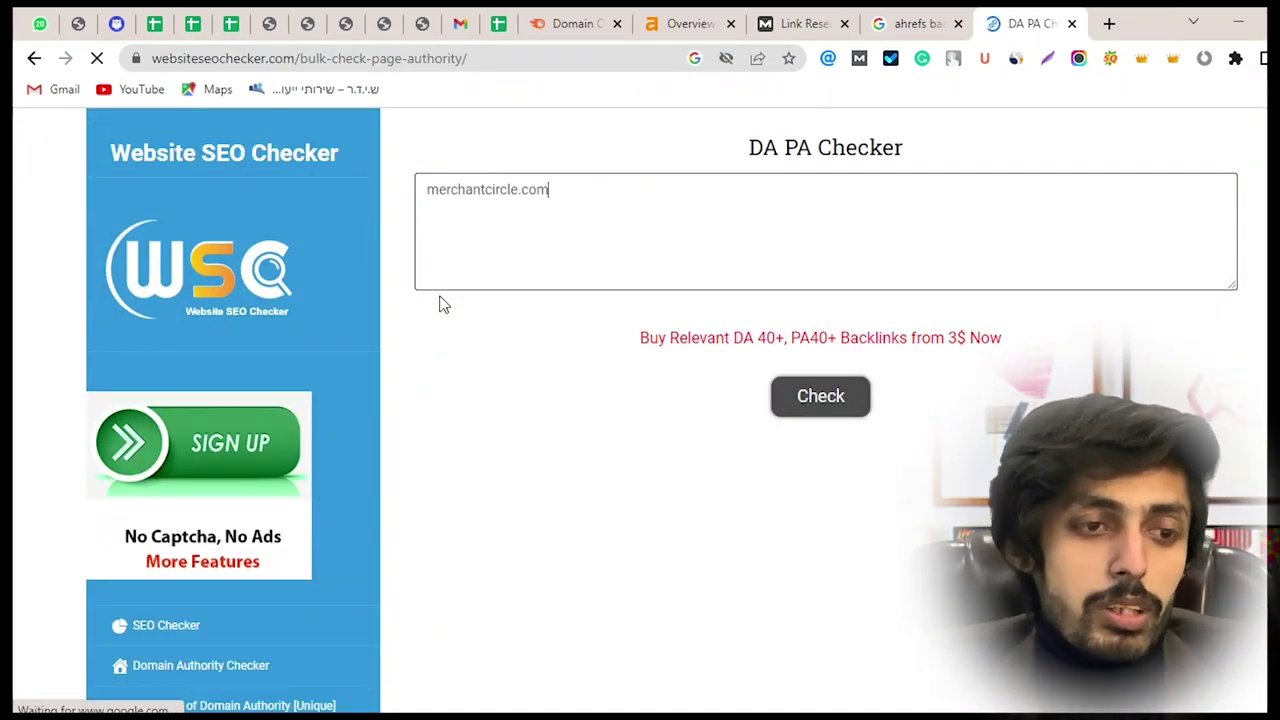
click(803, 399)
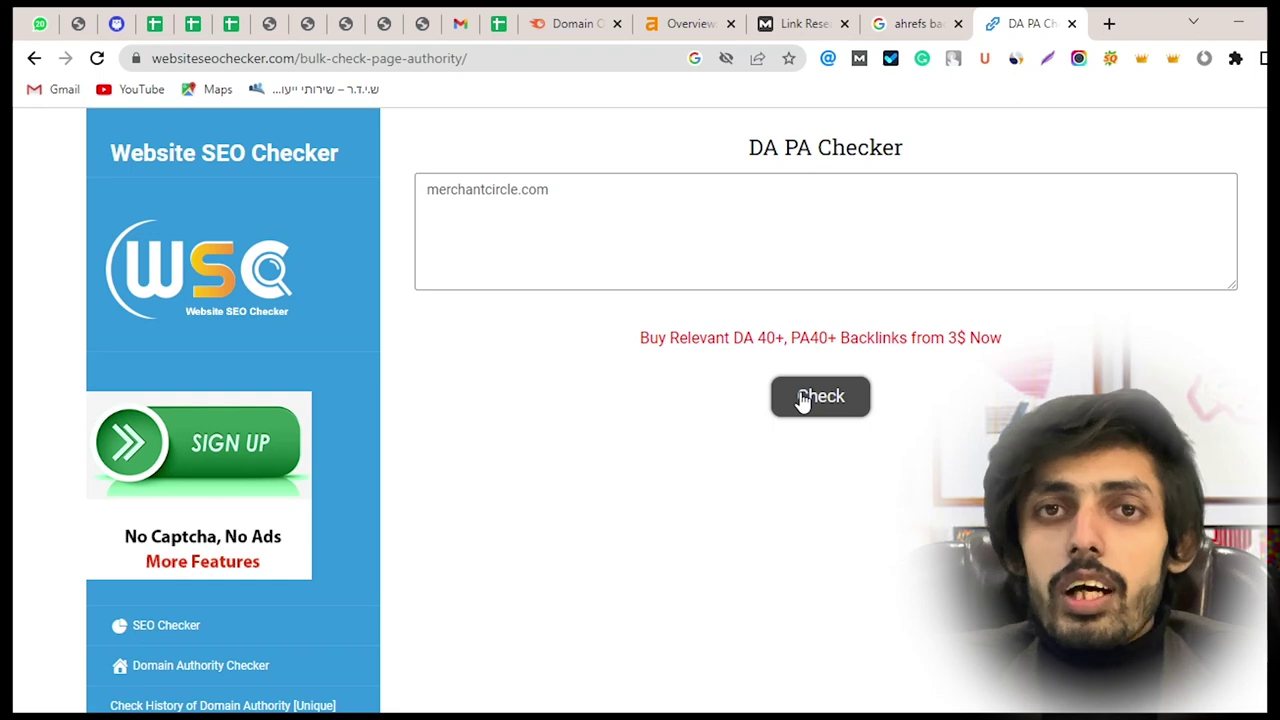
click(803, 399)
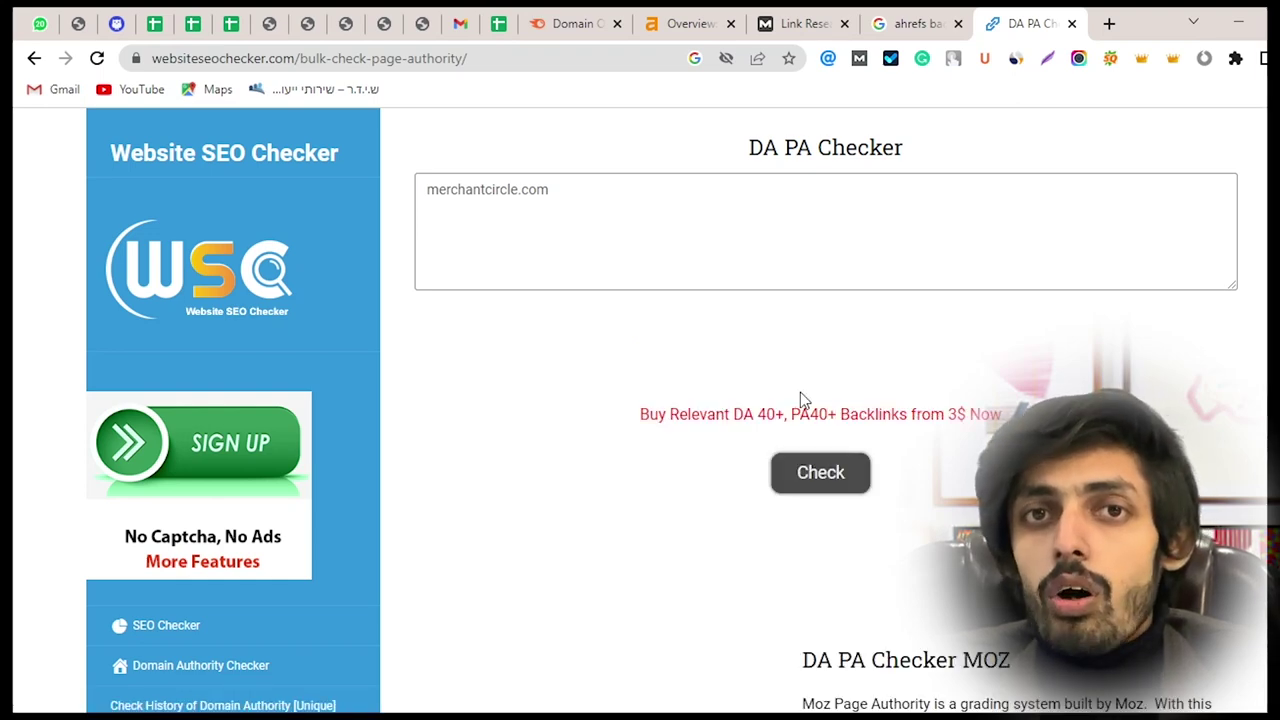
click(698, 337)
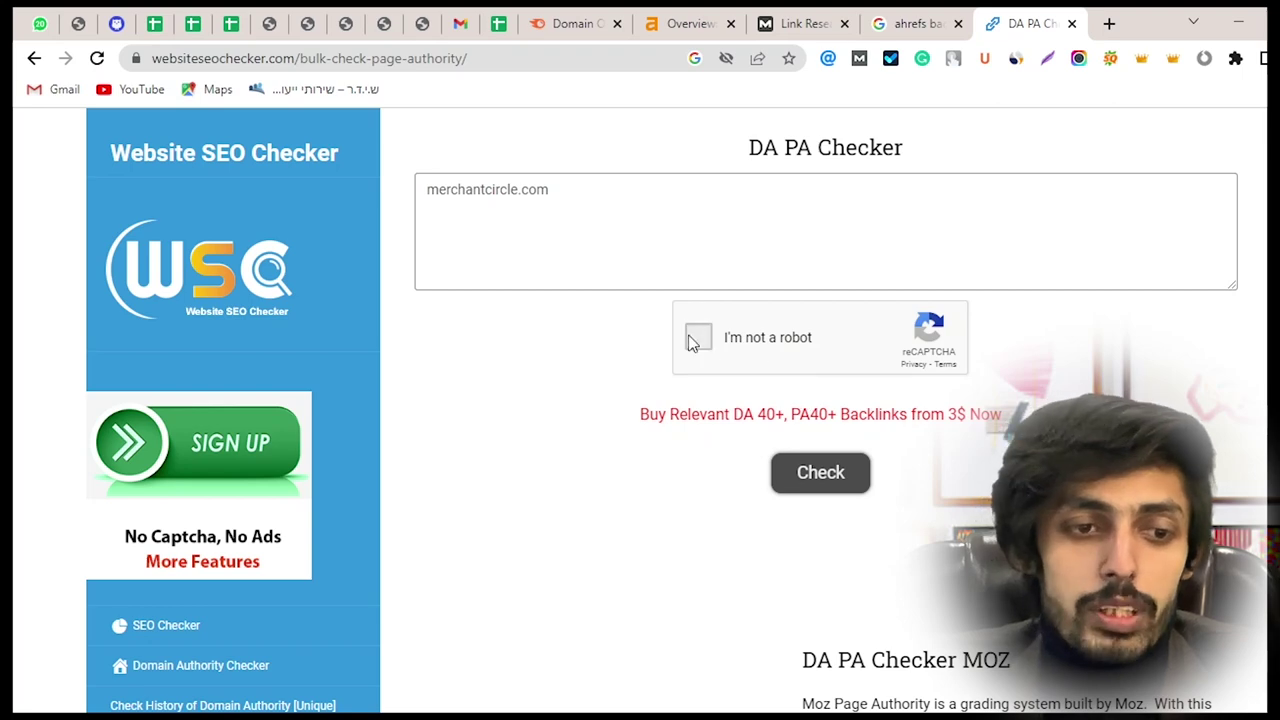
click(818, 479)
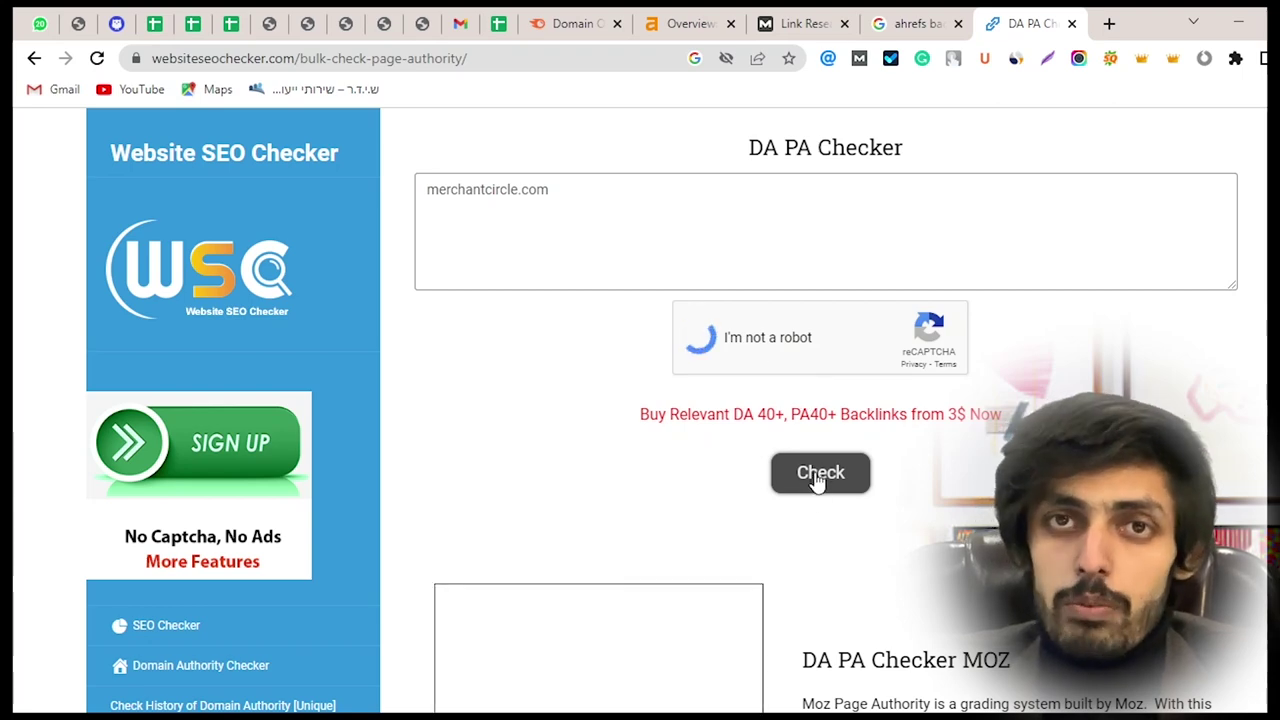
click(818, 476)
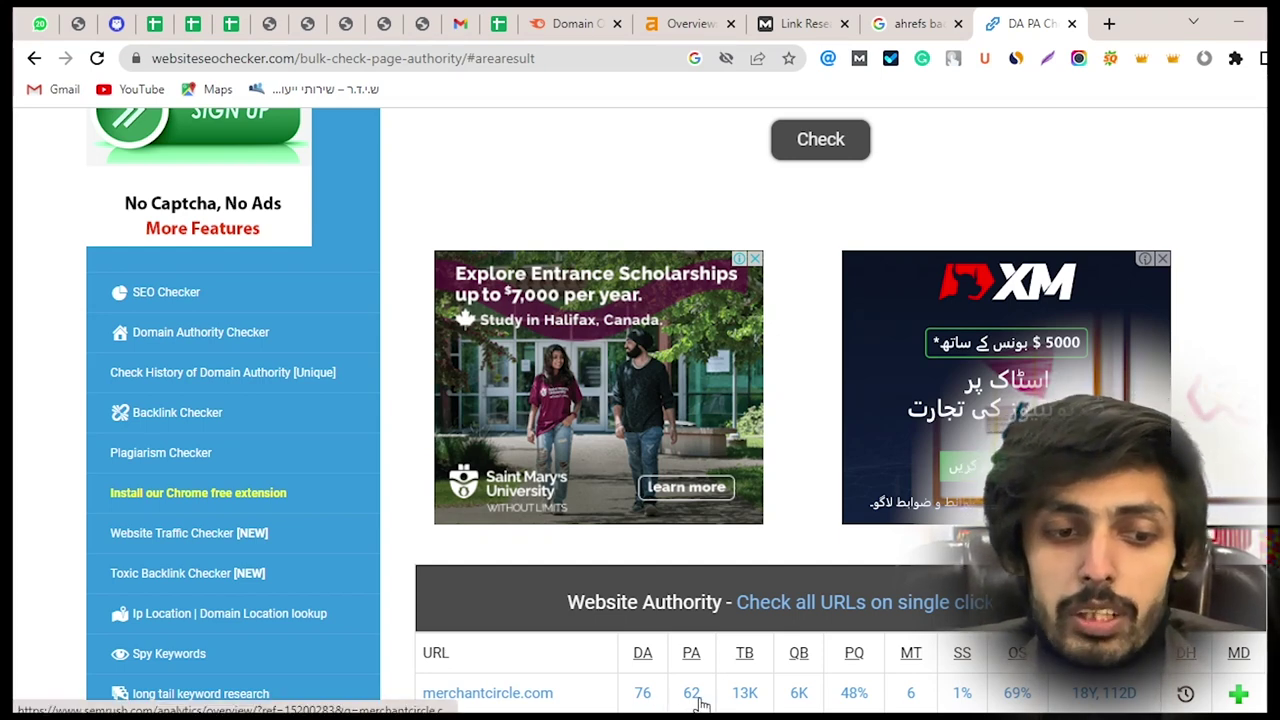
Enter 62 as the PA for merchantcircle.com in the Vendor Sheet.
click(499, 23)
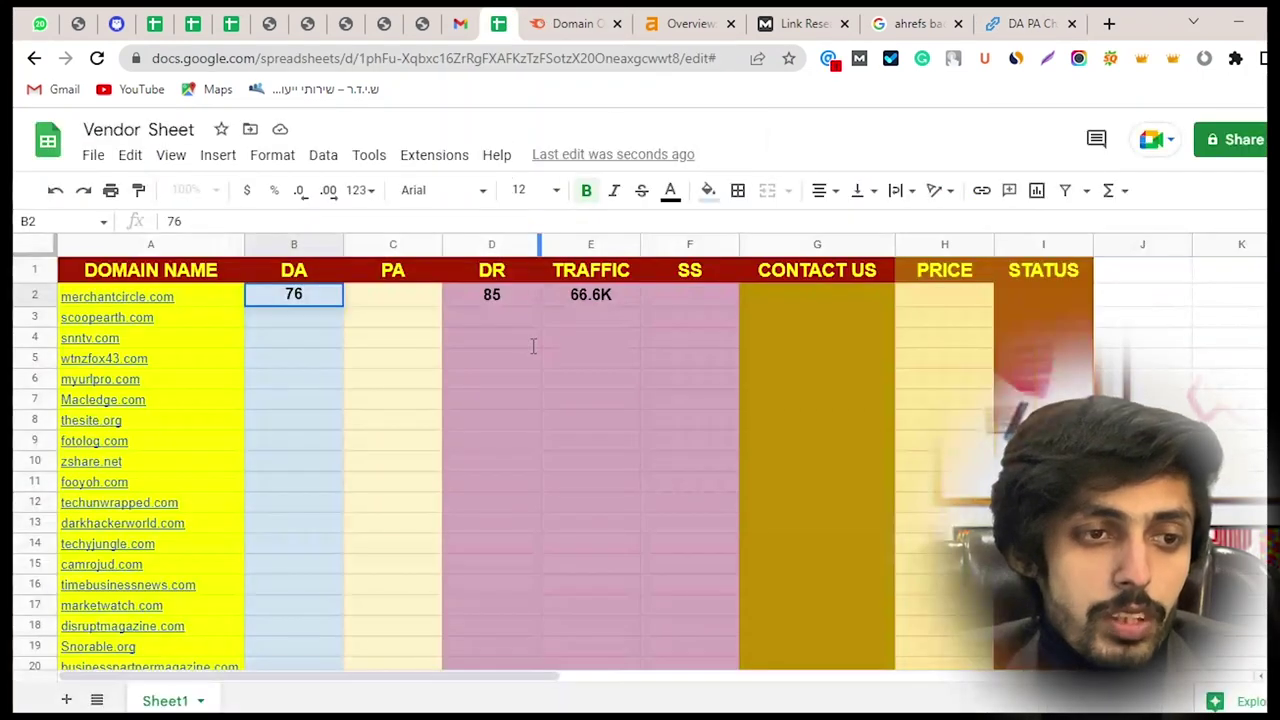
click(407, 290)
text(62)
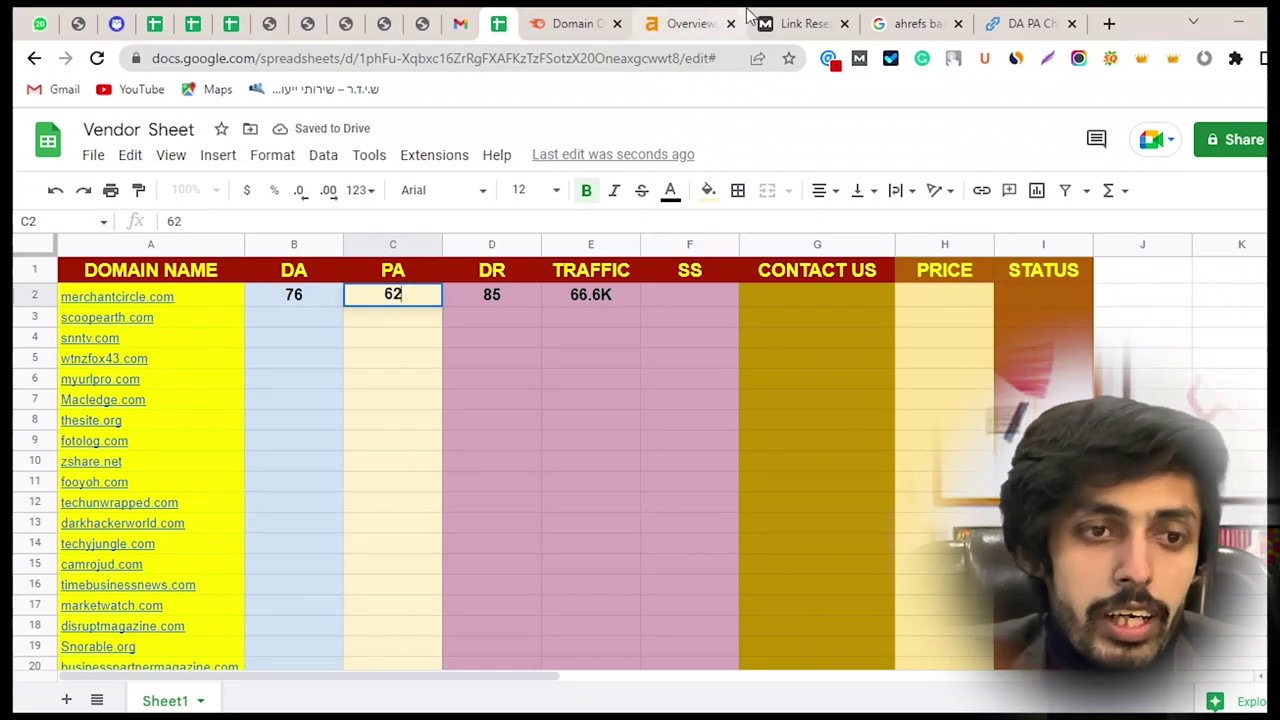
Look up merchantcircle.com's spam score in the DA PA Checker results and enter 1% as its SS in the Vendor Sheet.
click(715, 22)
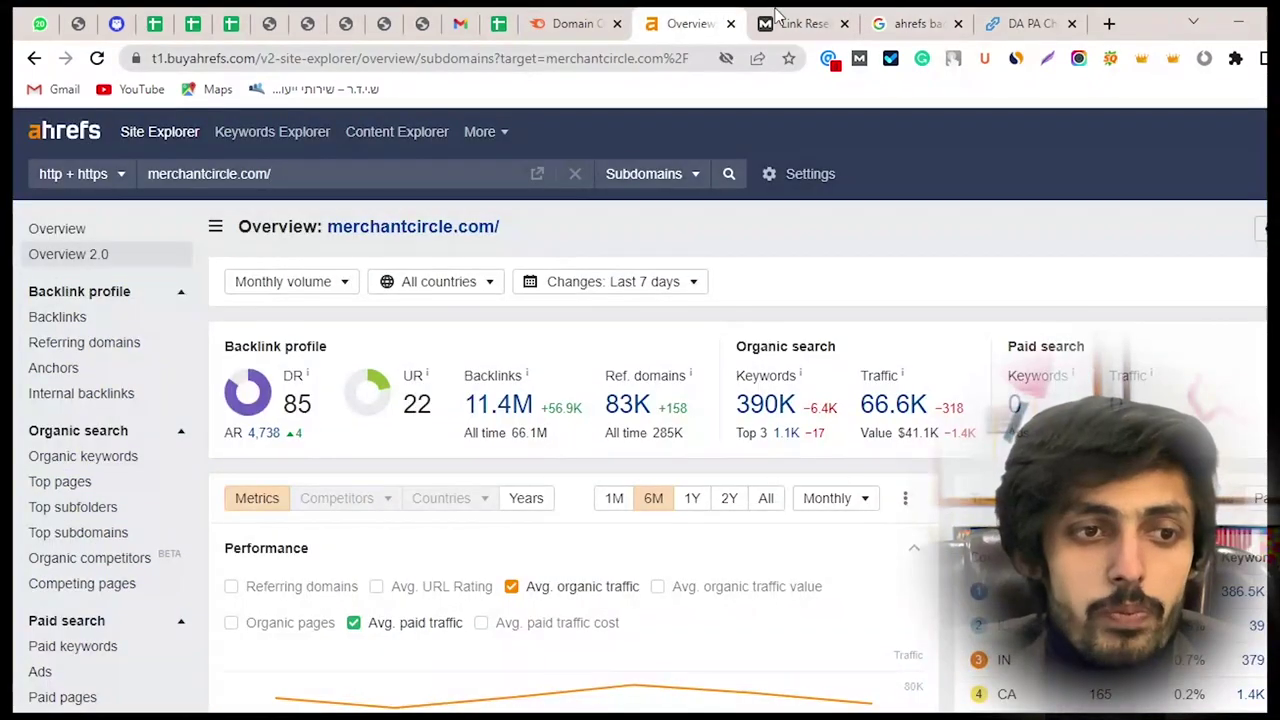
click(940, 18)
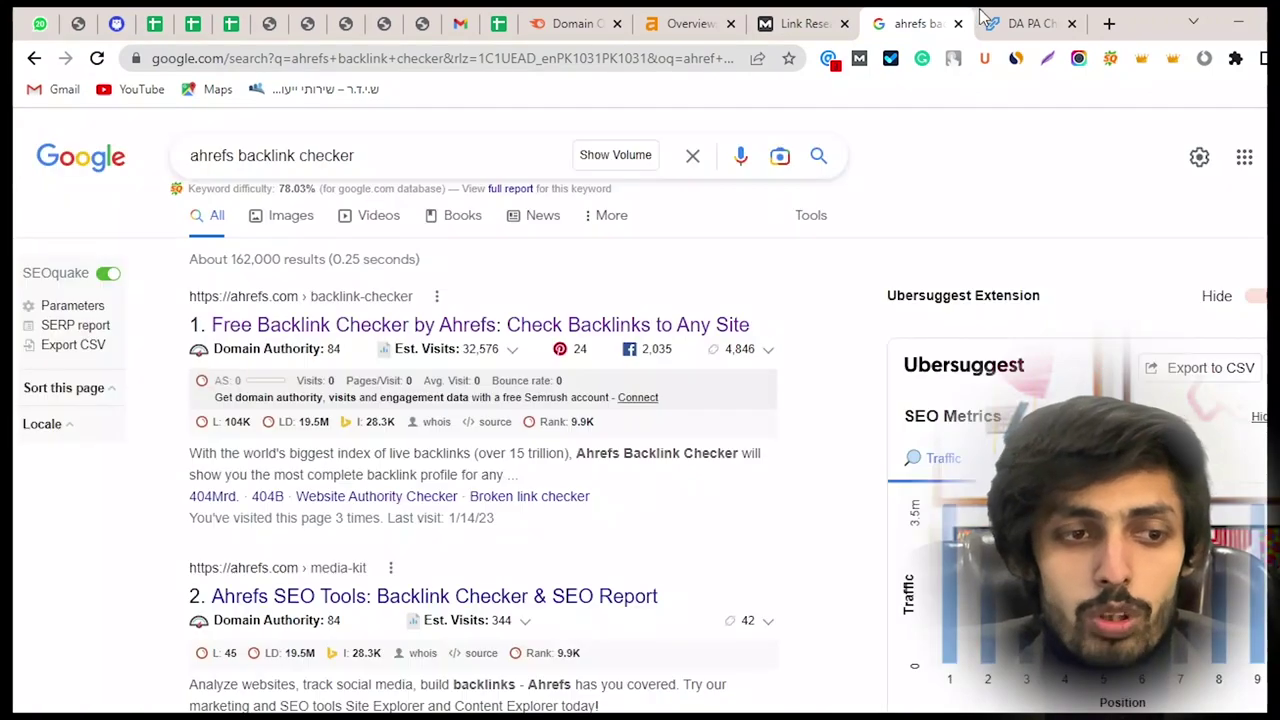
click(1000, 16)
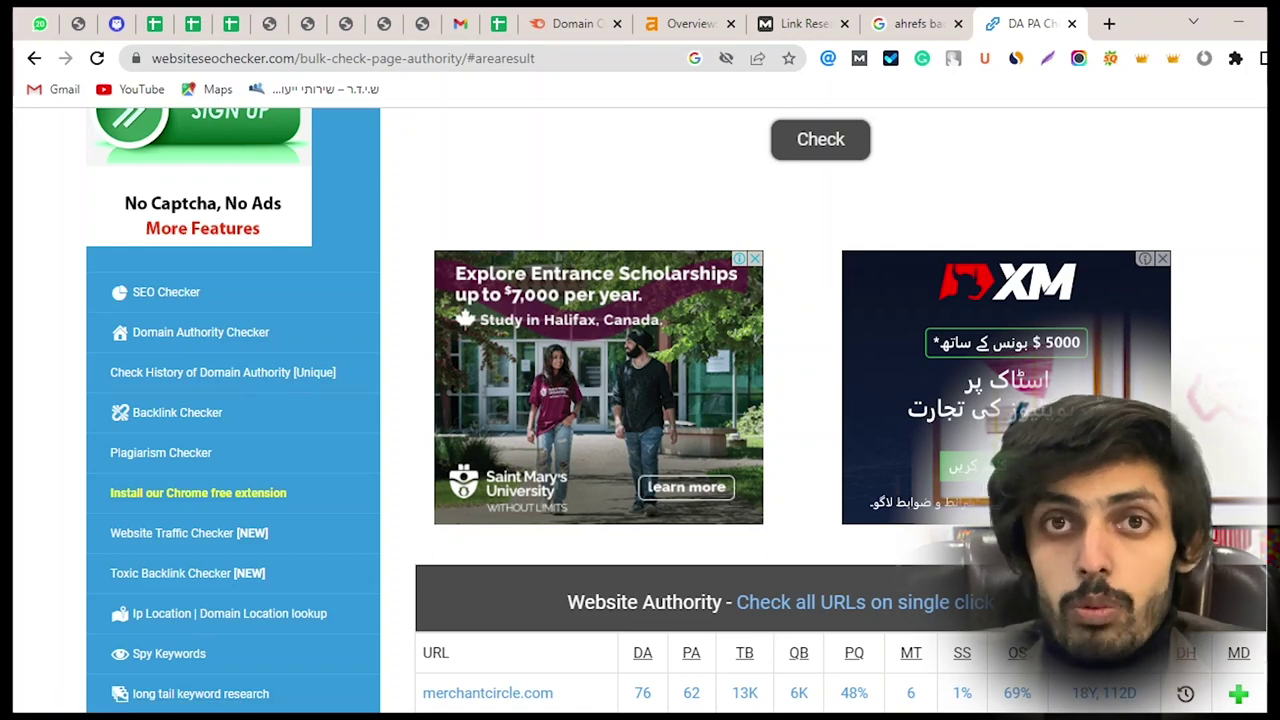
click(490, 16)
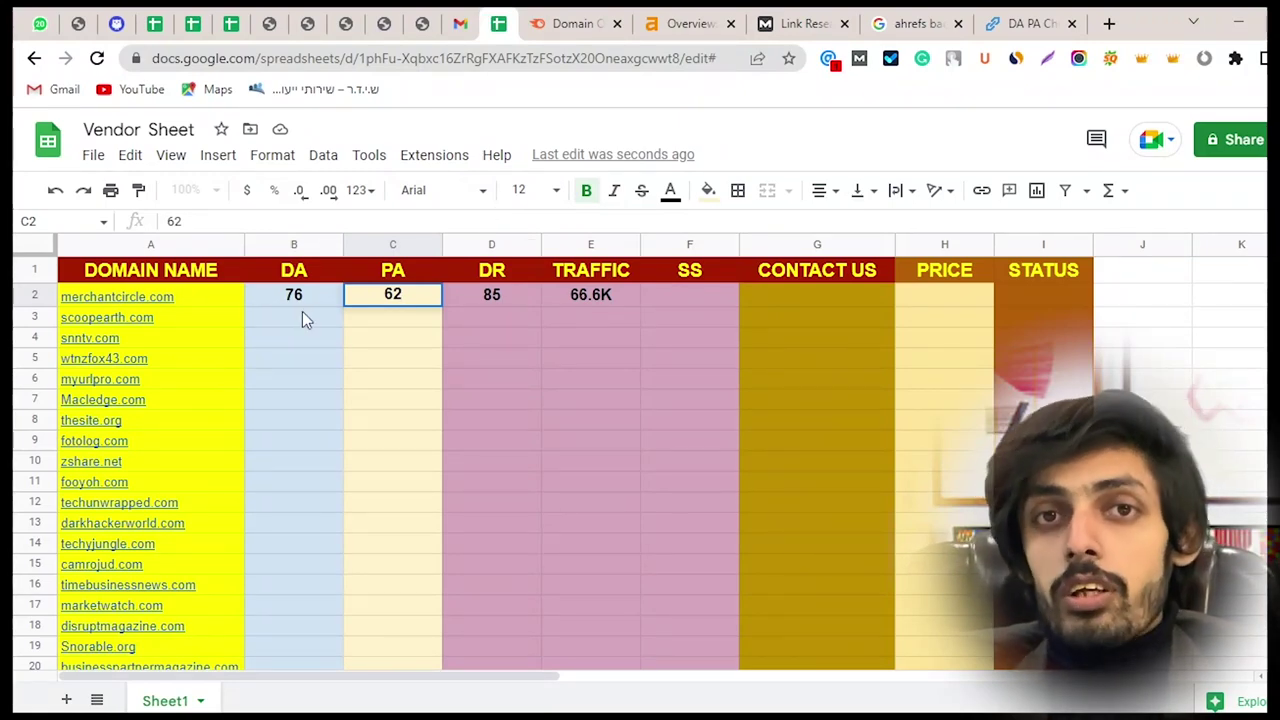
click(661, 294)
text(1%)
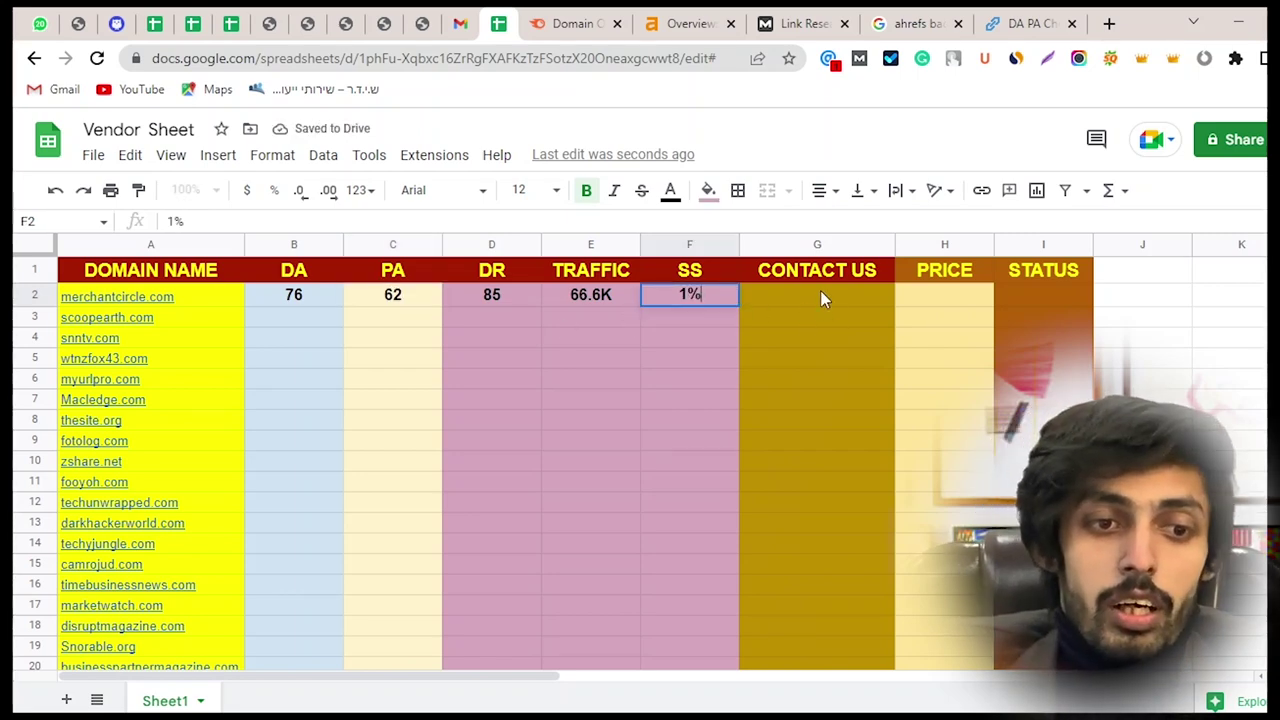
click(820, 295)
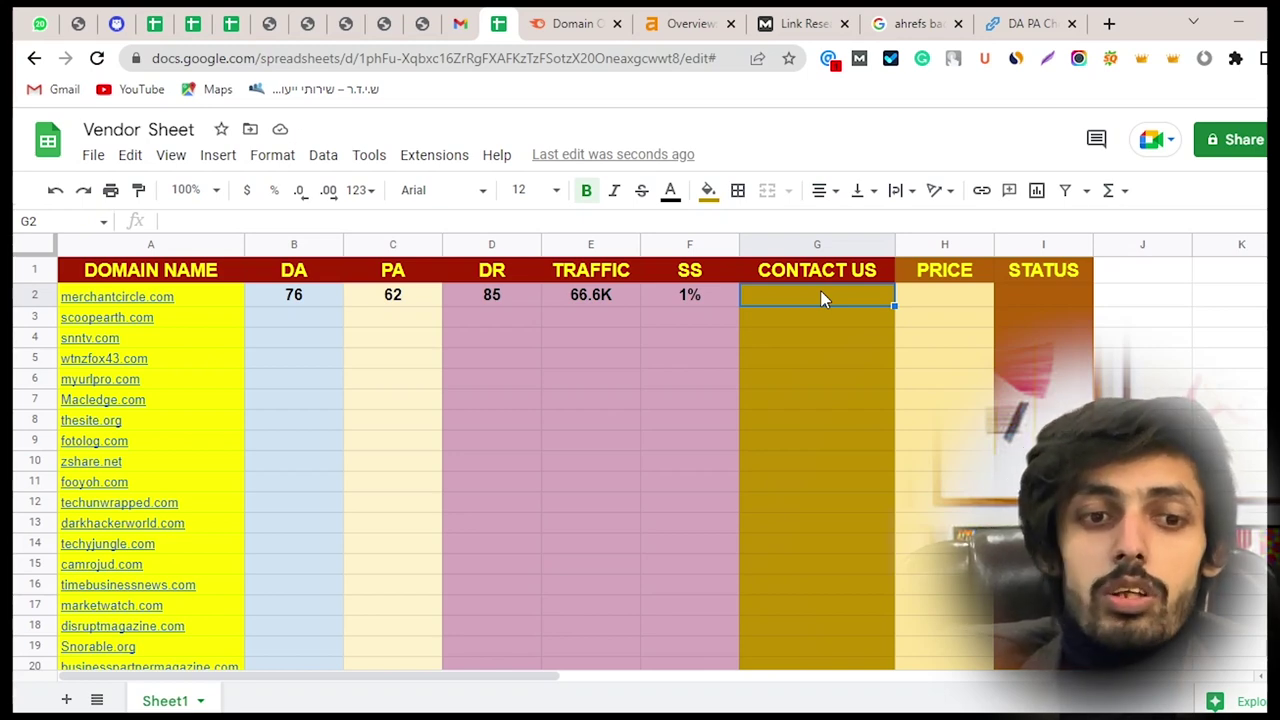
Enter SENT as the status of merchantcircle.com, and replace it with DEAL DONE.
click(1023, 303)
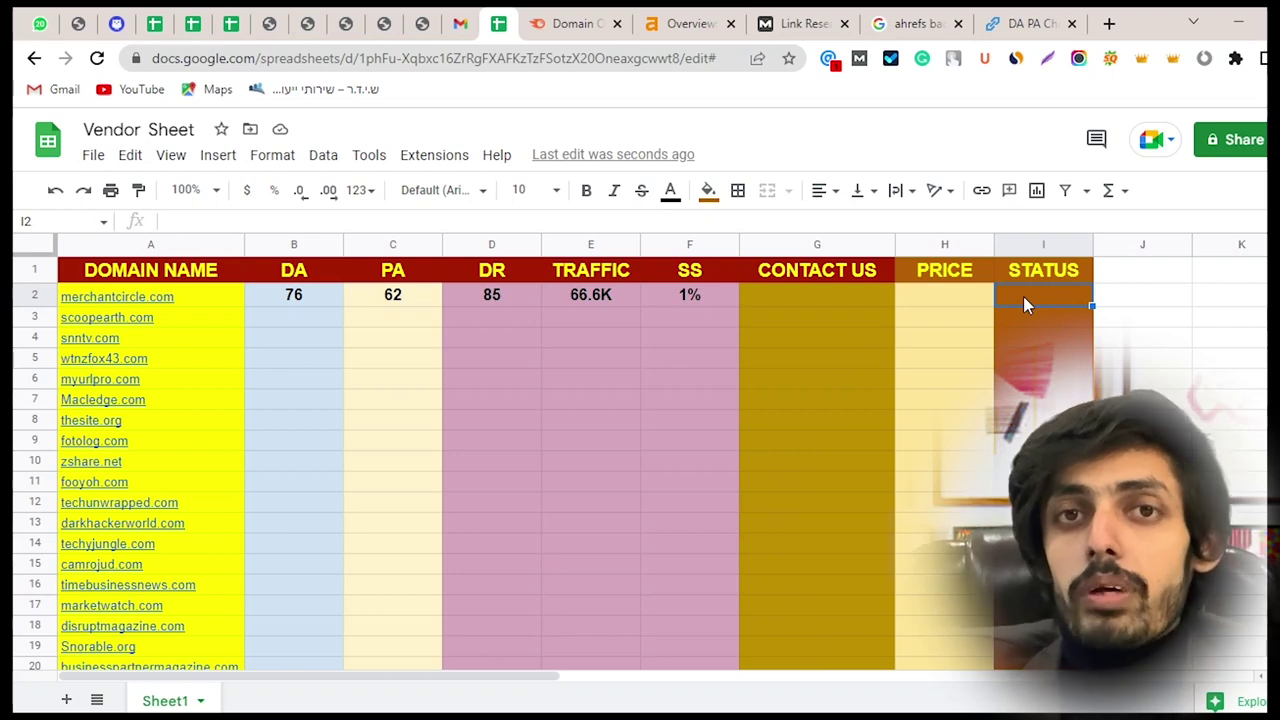
text(SENT)
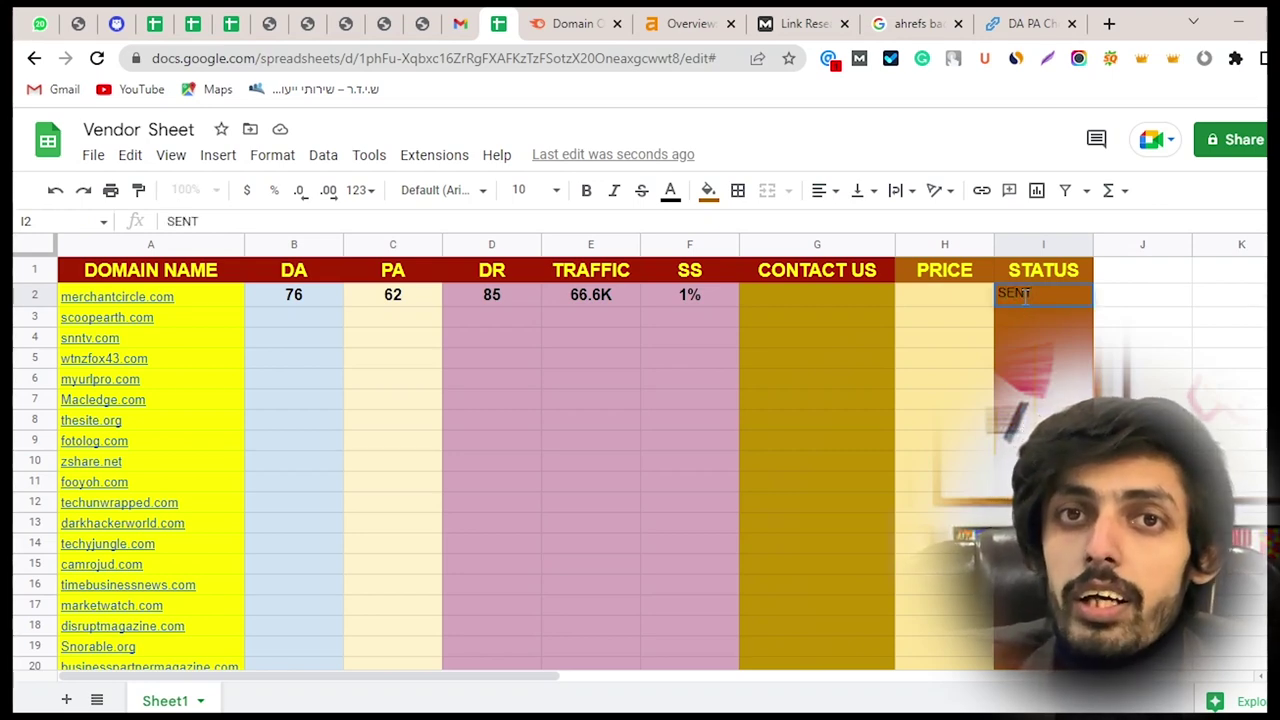
text(DEAL DONE)
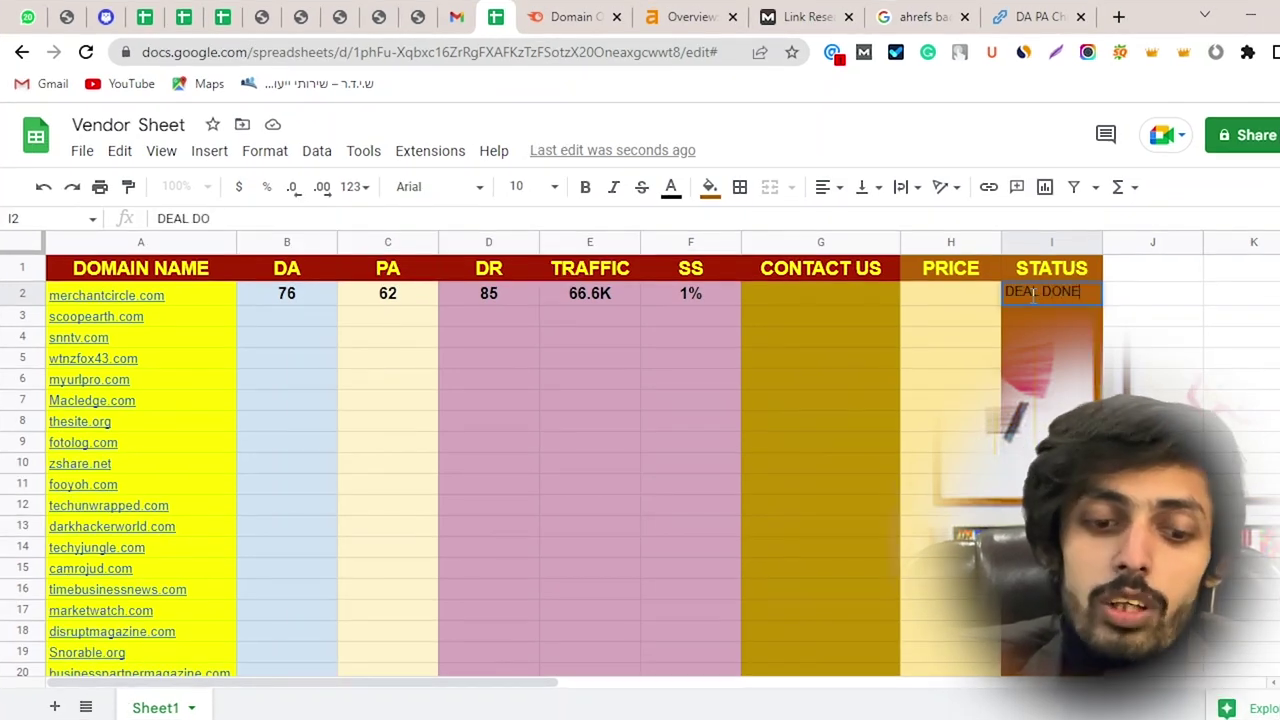
click(969, 300)
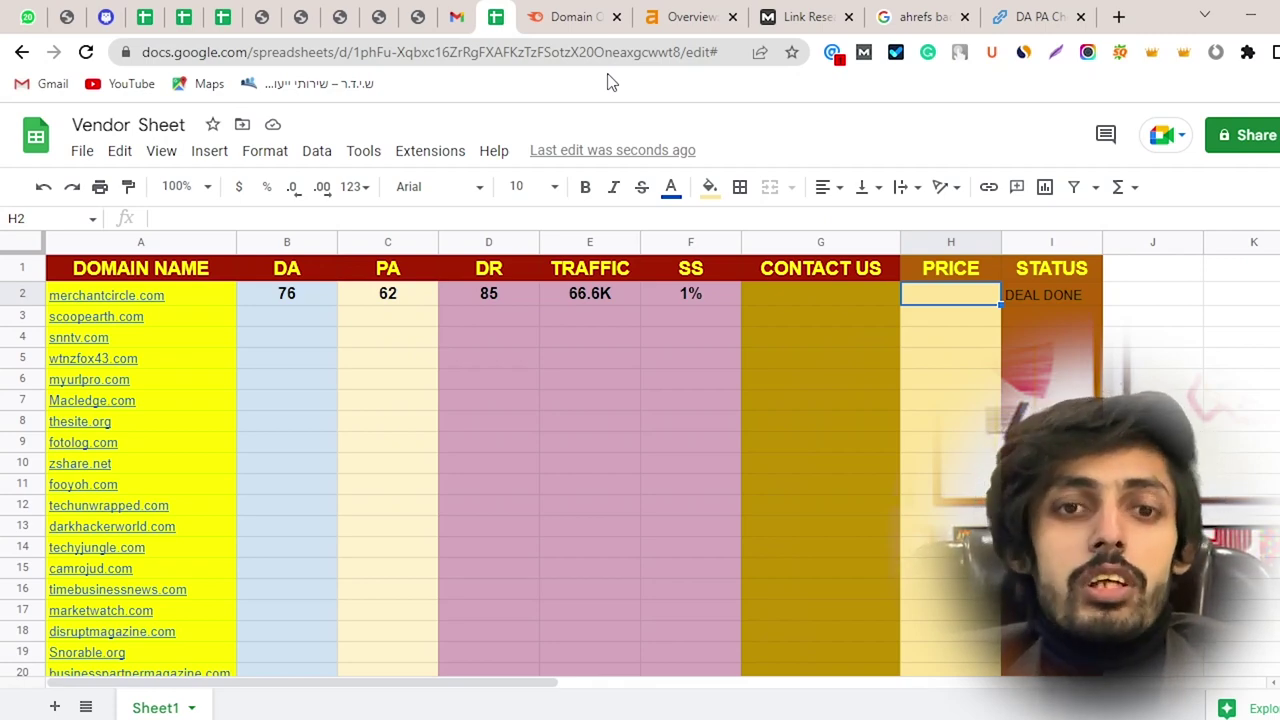
Review the organic traffic and traffic by country in the Ahrefs overview of merchantcircle.com.
click(692, 12)
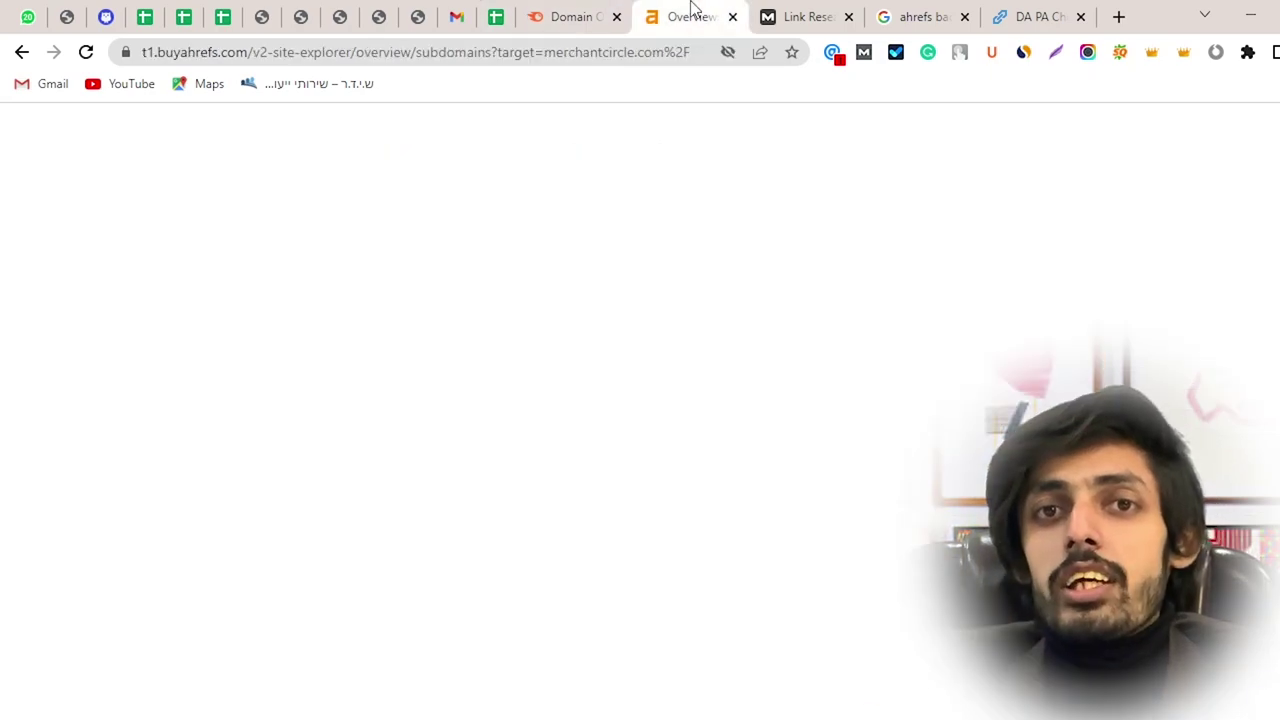
scroll(1006, 213, down, 3)
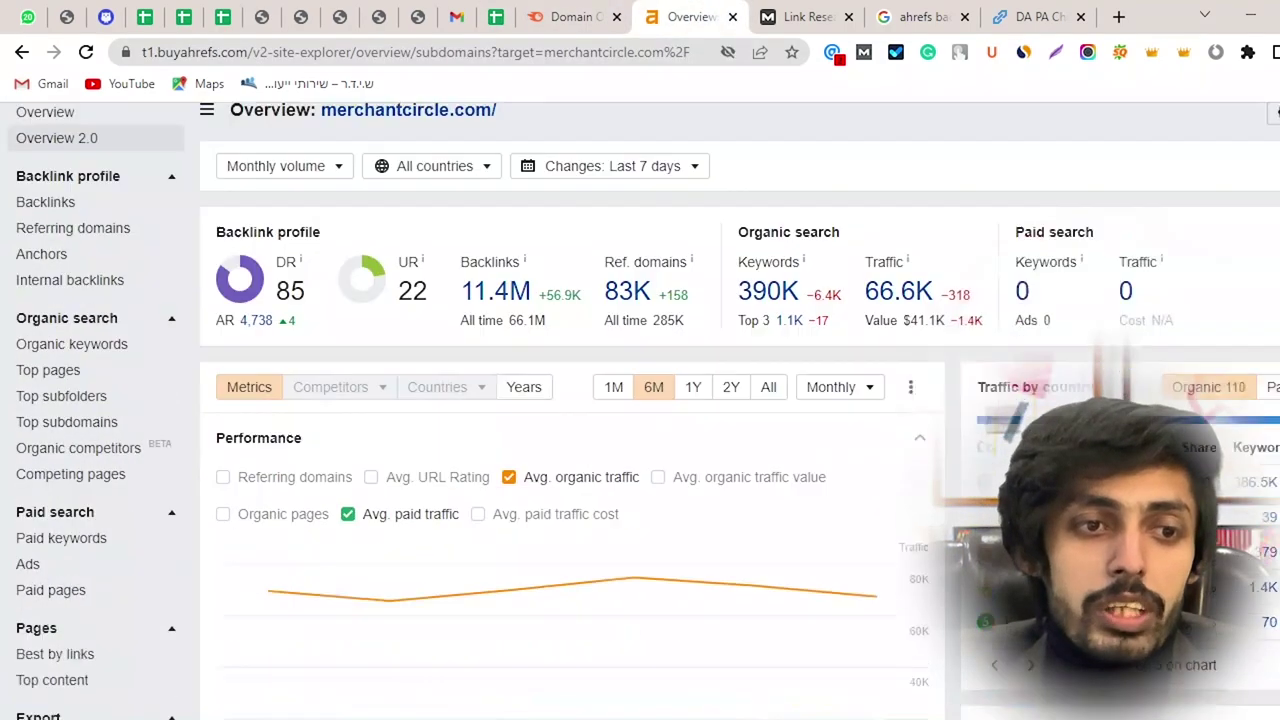
scroll(640, 410, up, 3)
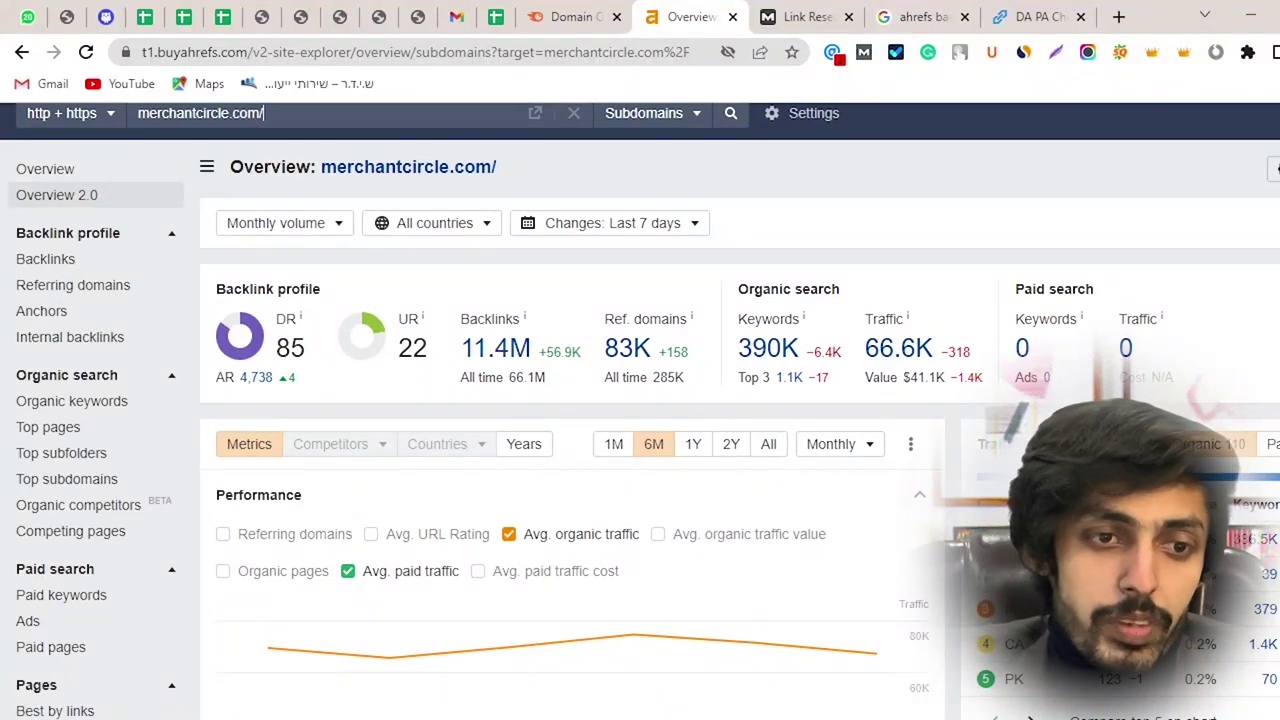
scroll(640, 410, down, 1)
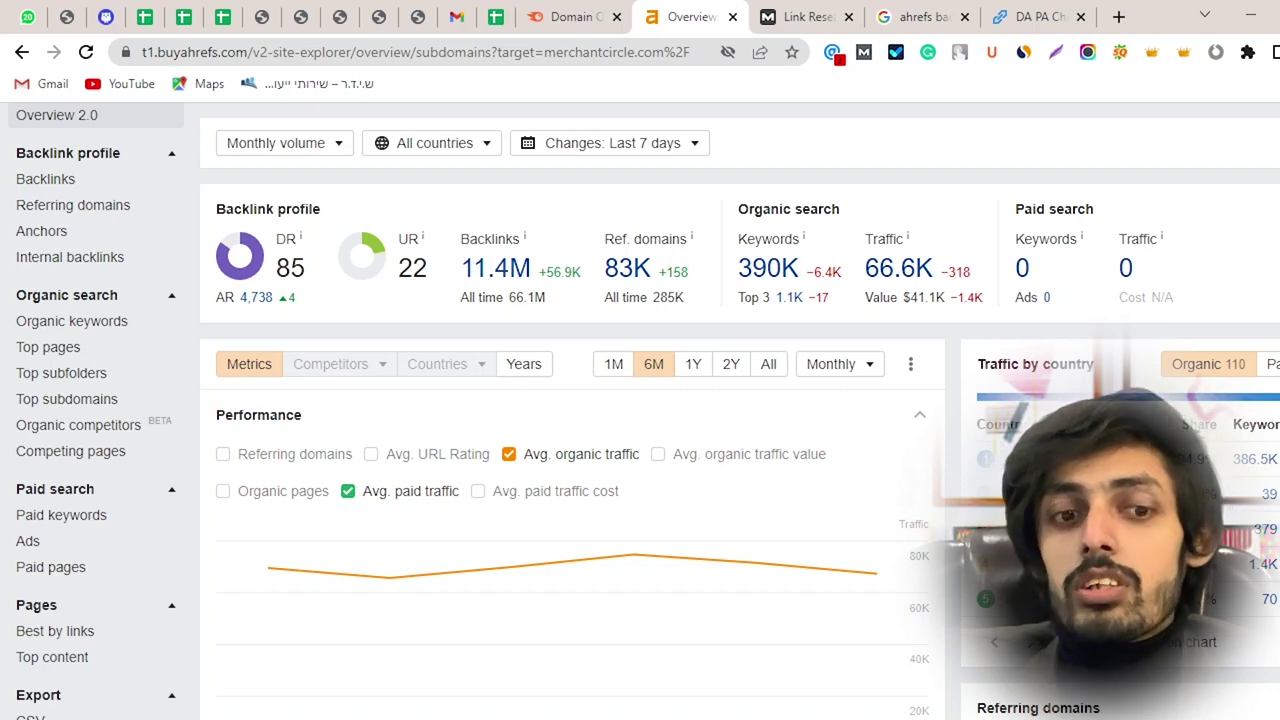
Insert one column to the right of the TRAFFIC column in the Vendor Sheet.
click(503, 10)
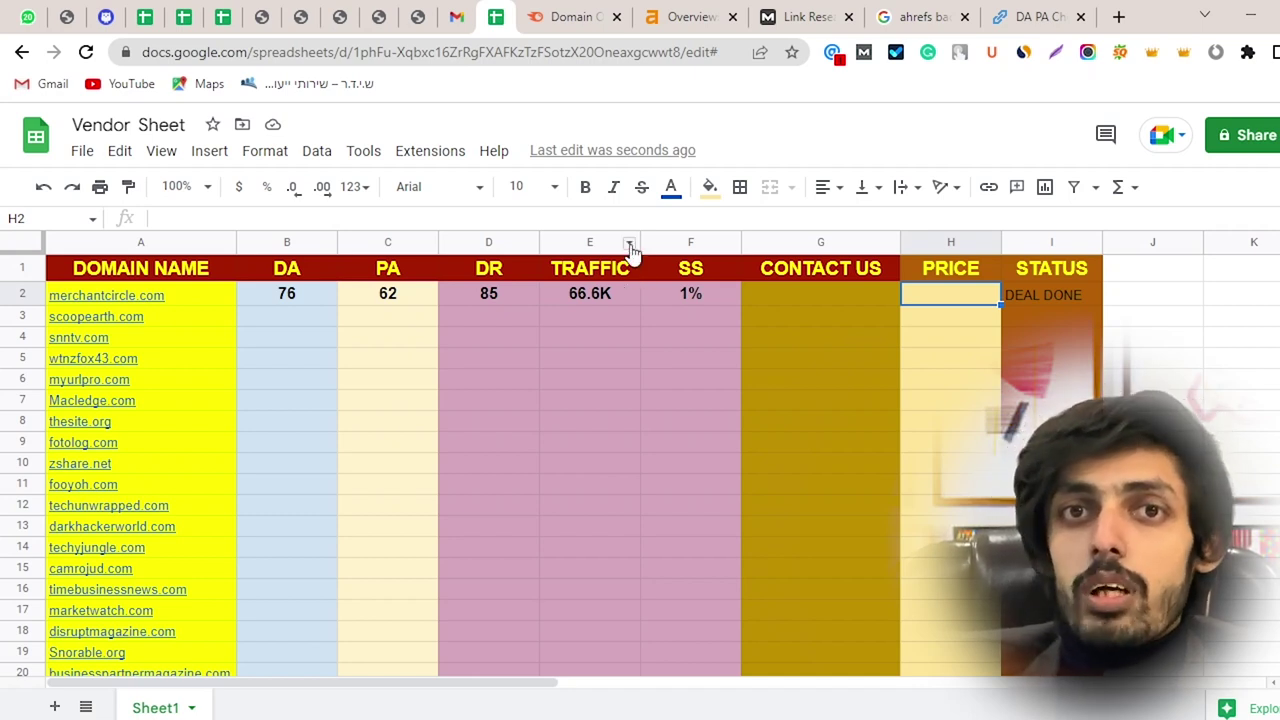
click(630, 245)
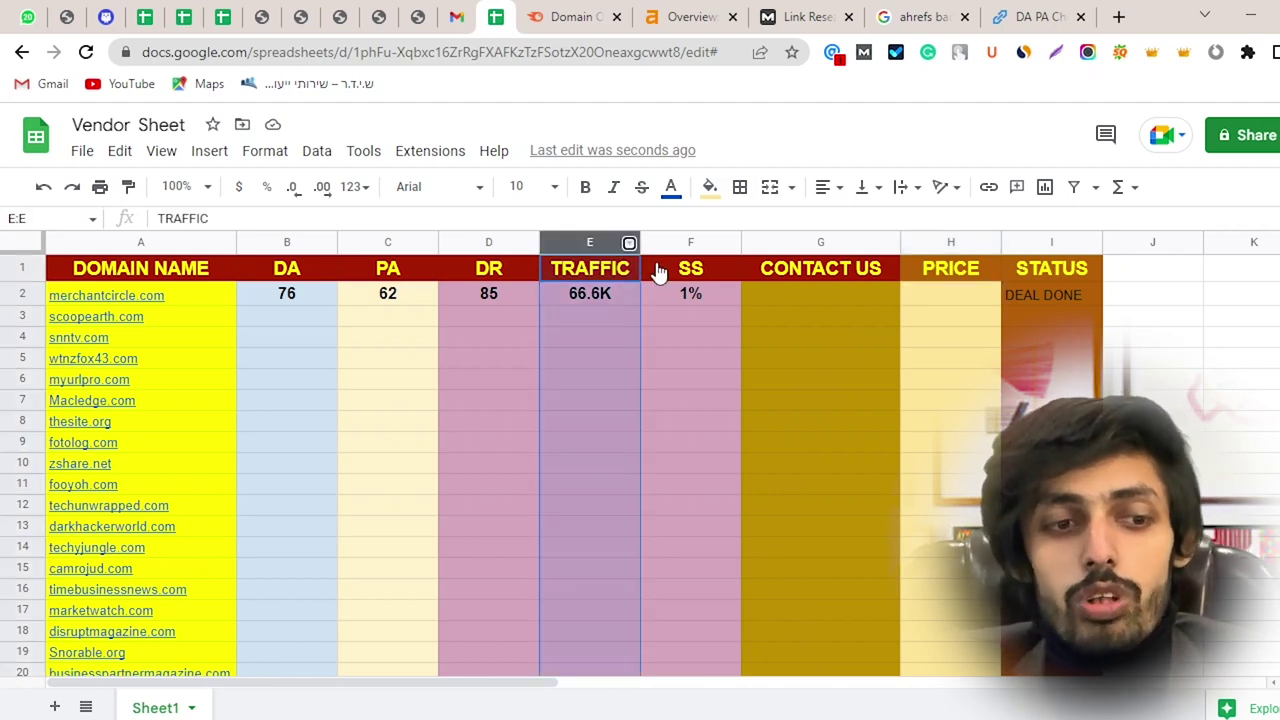
mouse_move(692, 298)
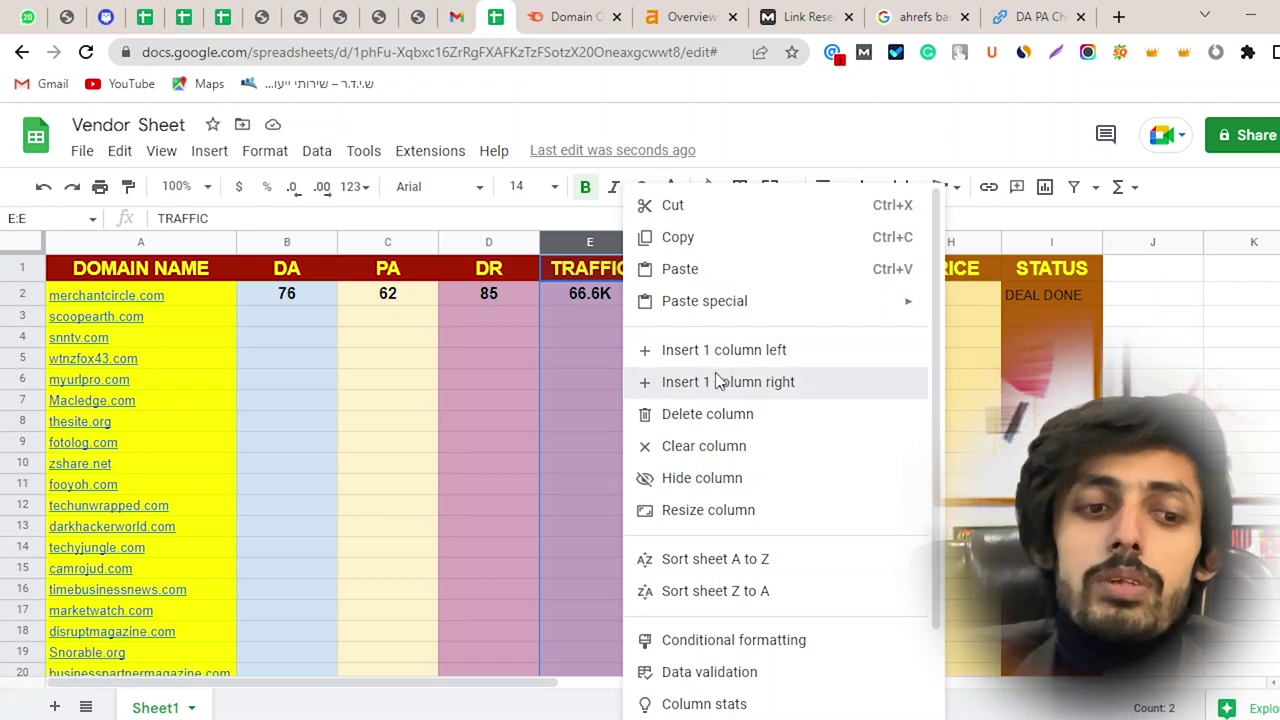
click(716, 382)
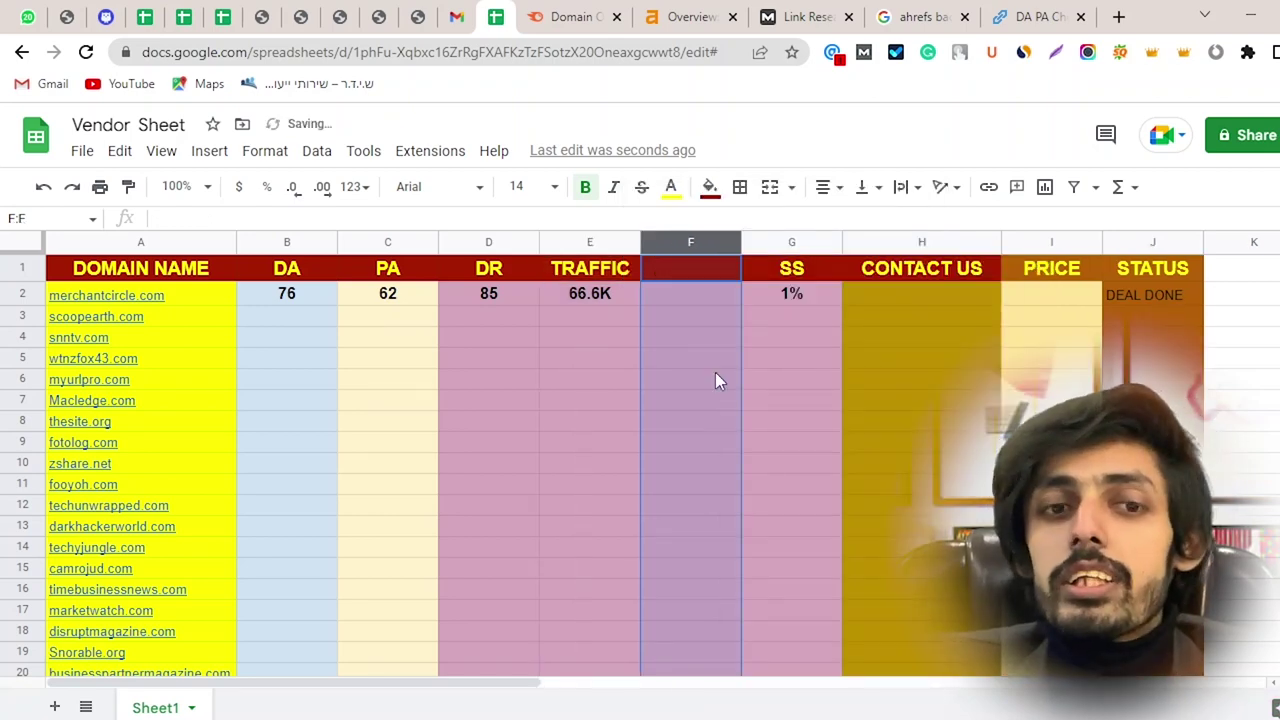
Title the empty column between TRAFFIC and SS as USA TRAFFIC and widen it to fit the header.
click(628, 274)
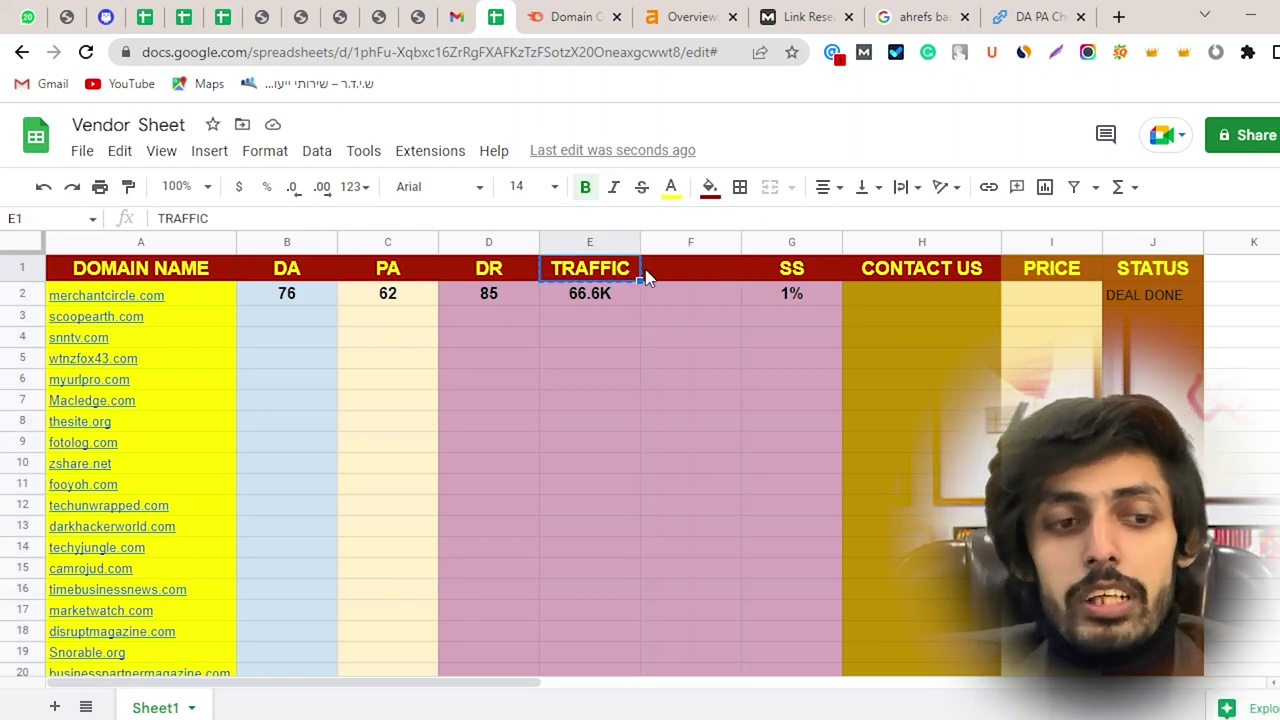
click(655, 277)
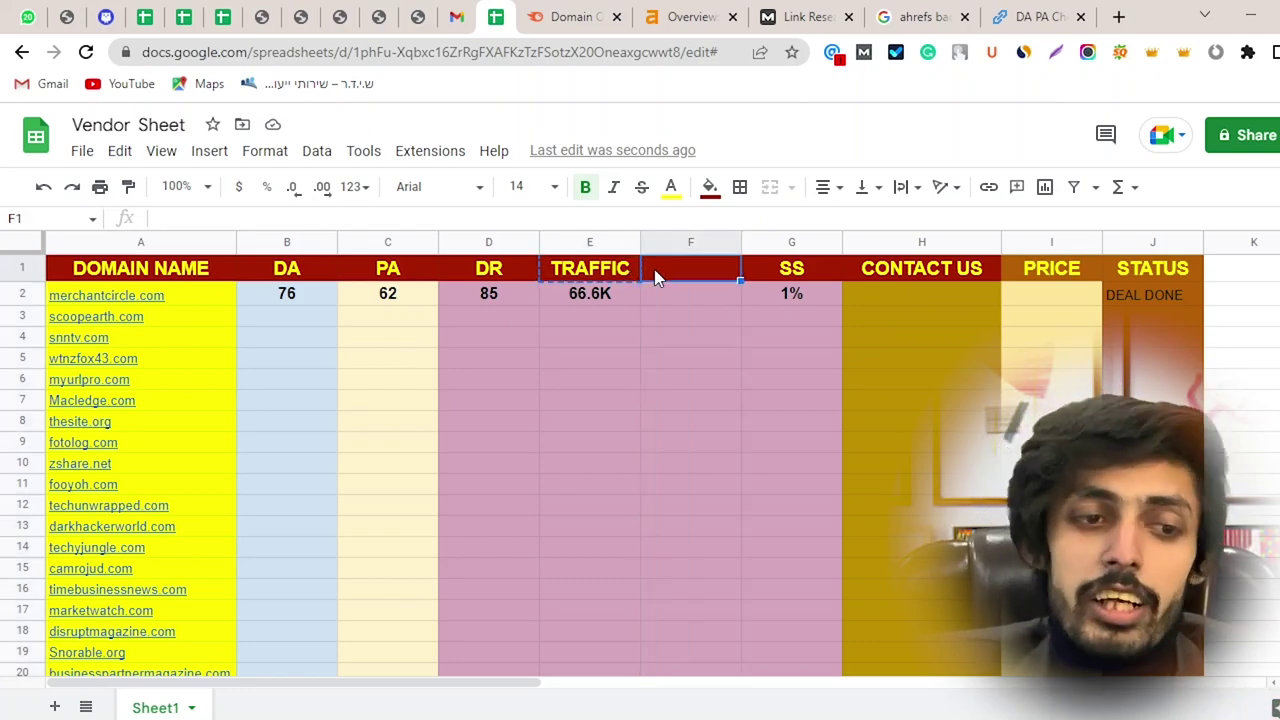
text(TRAFFIC)
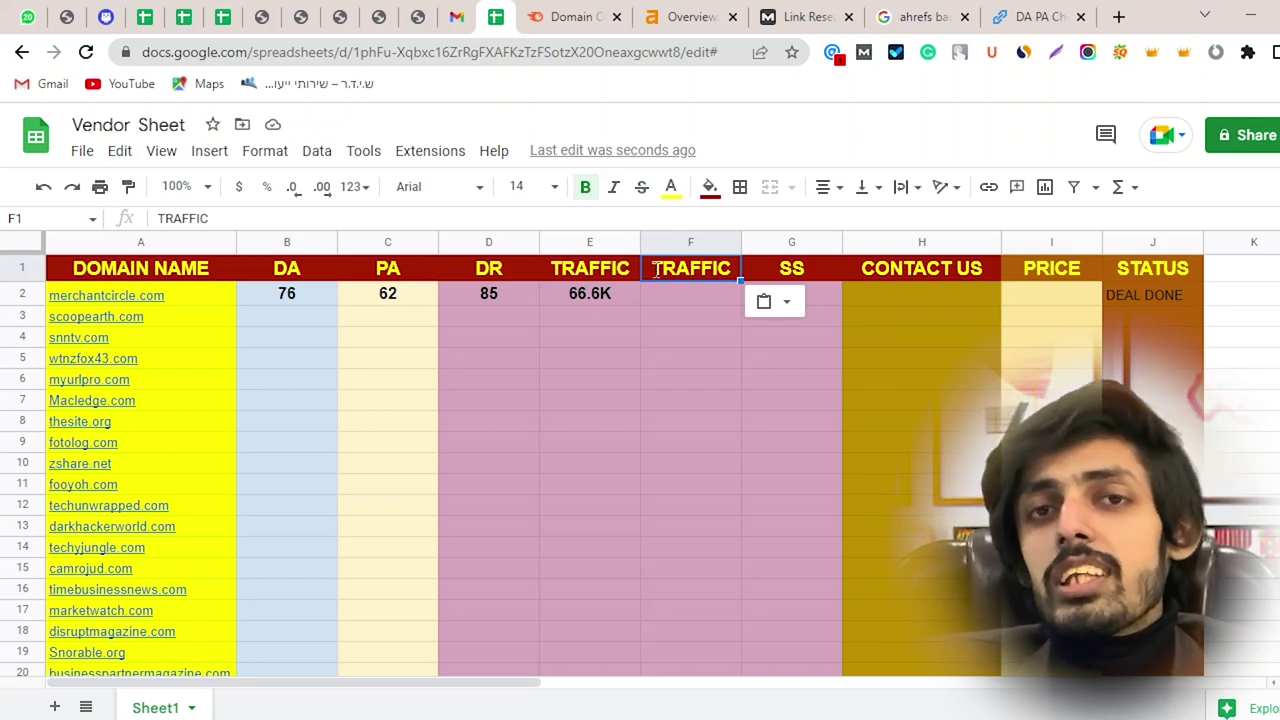
text(USA )
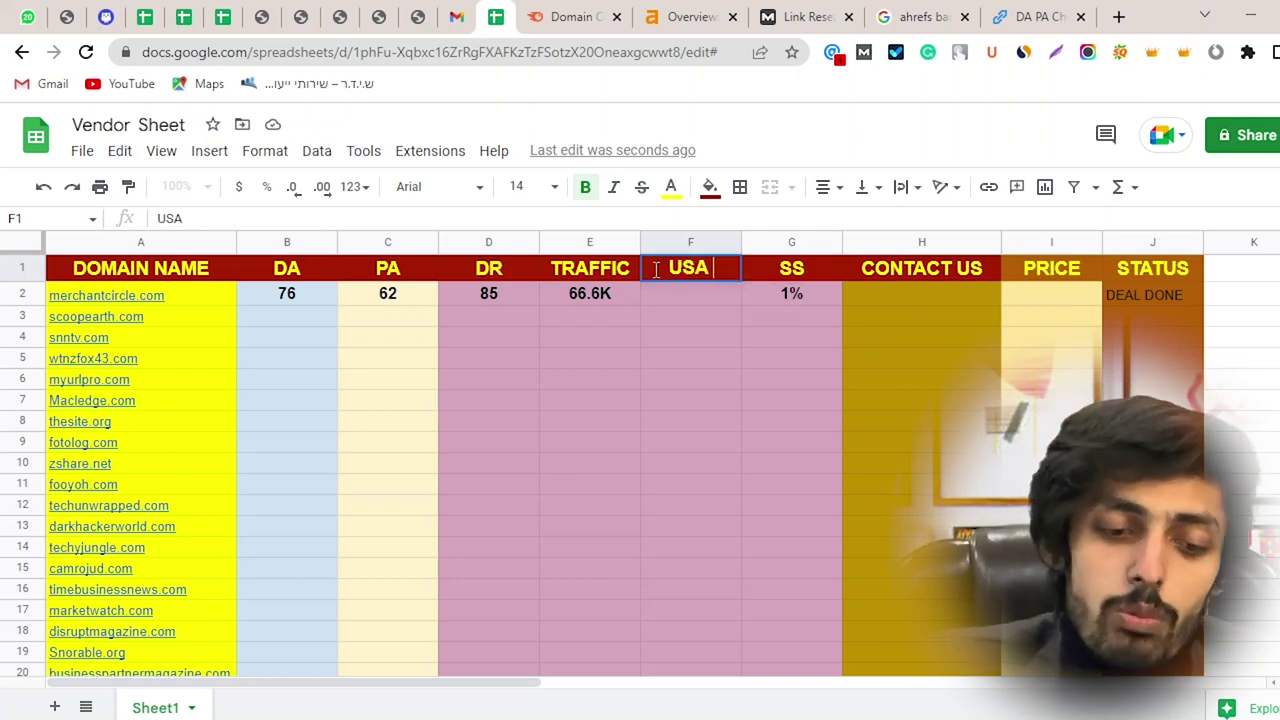
text(TRAFFIC)
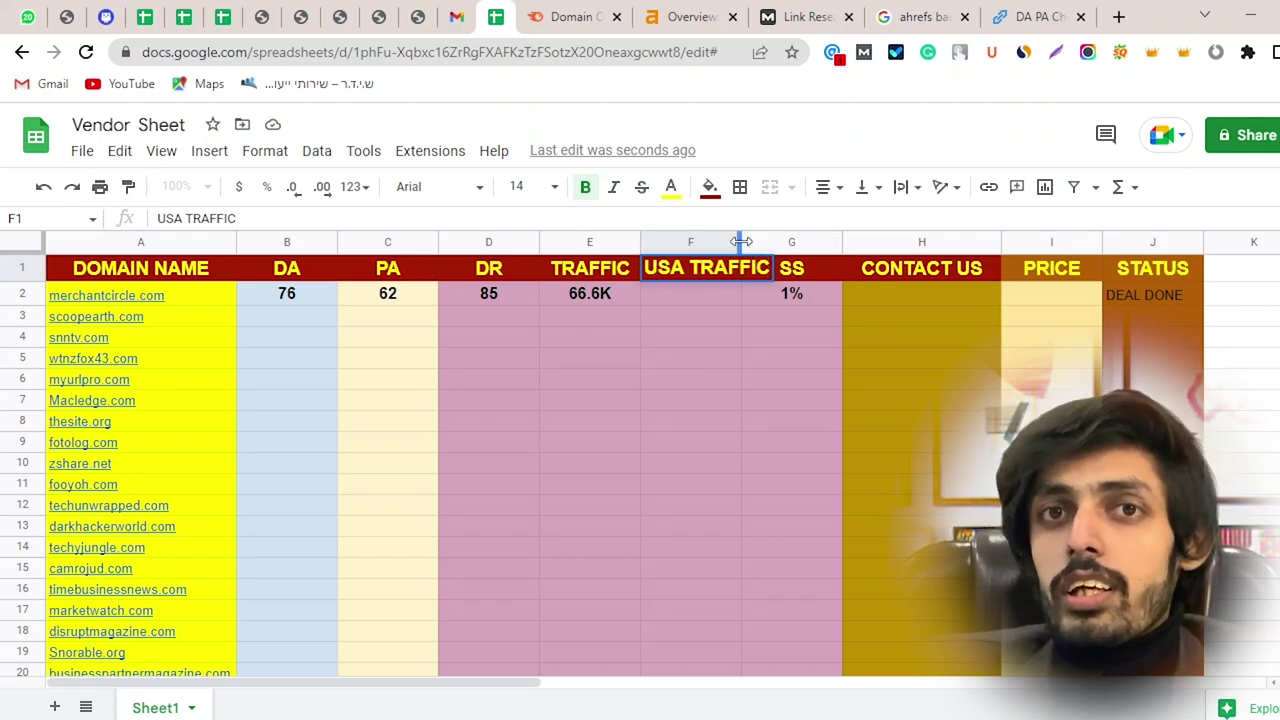
drag(738, 241, 802, 247)
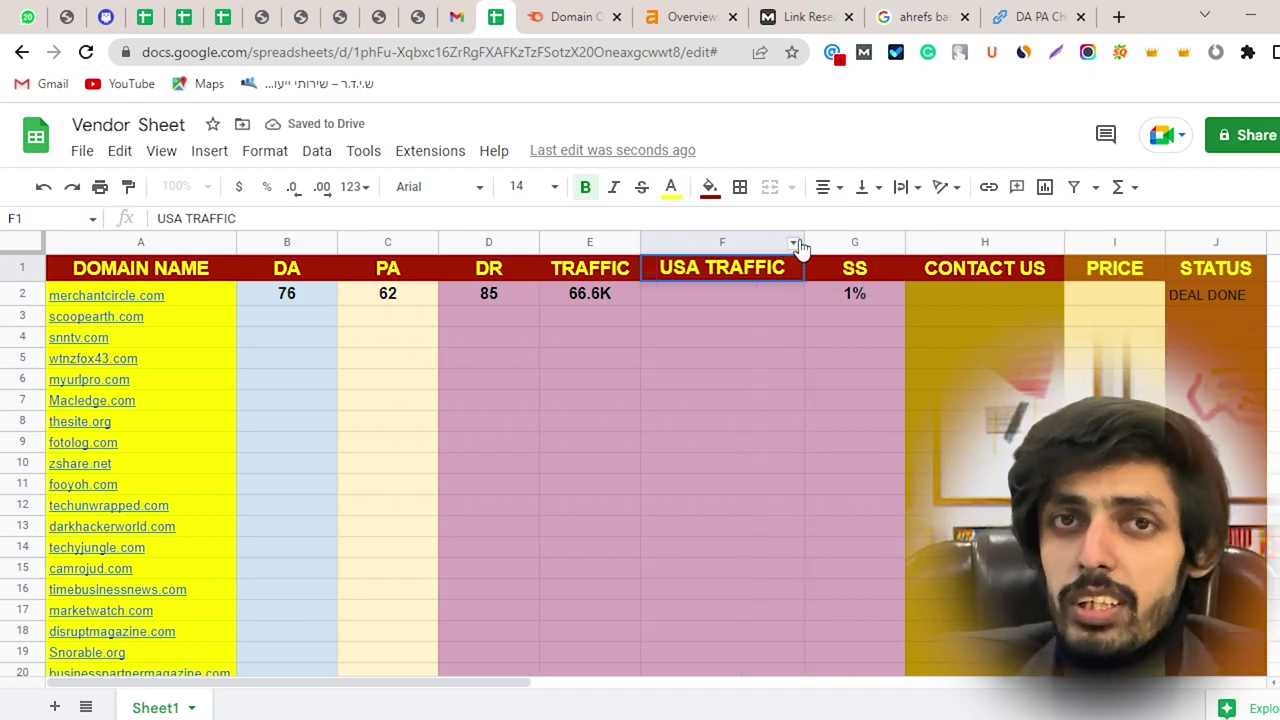